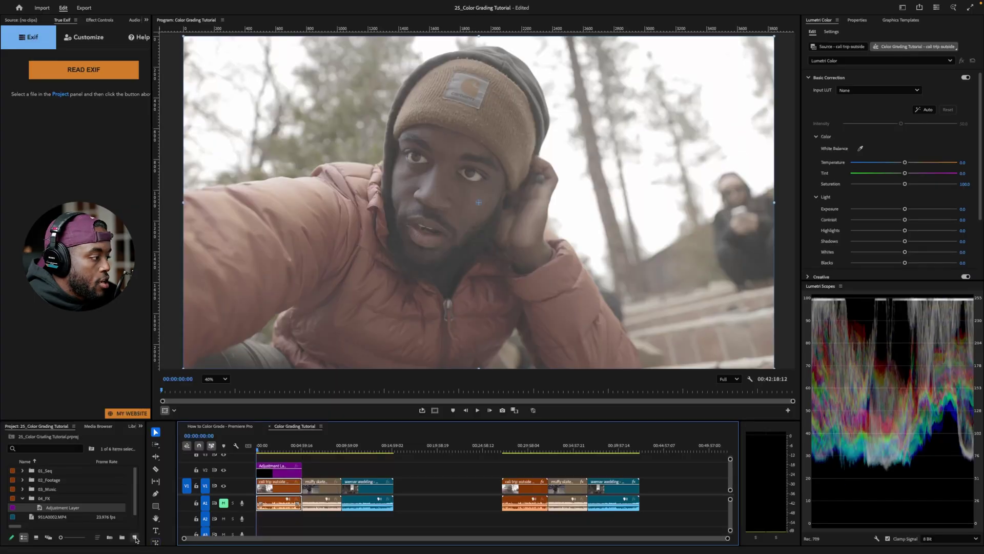
# Open the Project panel's New Item menu to see item types such as Adjustment Layer.
pyautogui.click(136, 538)
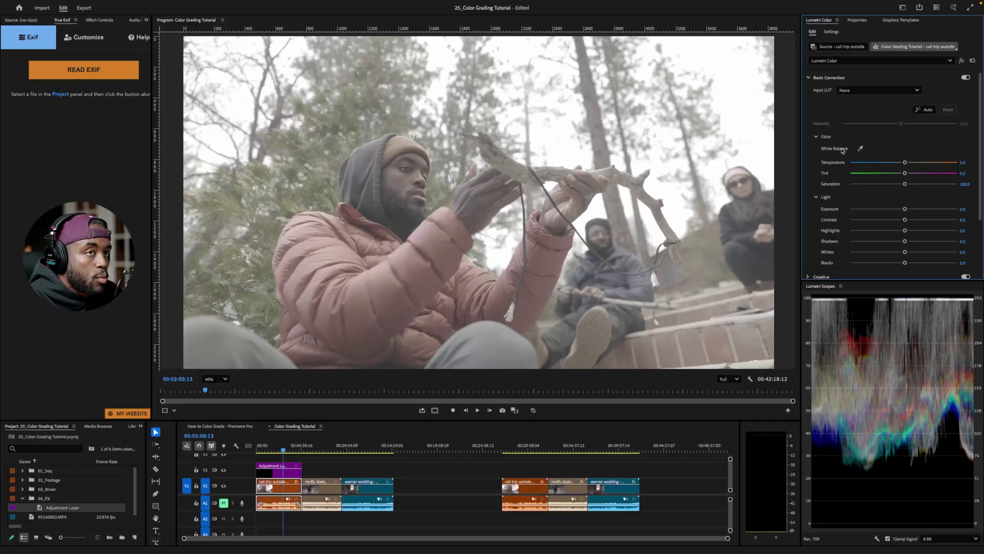
# White-balance the cali trip outside clip by sampling the white tassel on the branch.
pyautogui.click(862, 149)
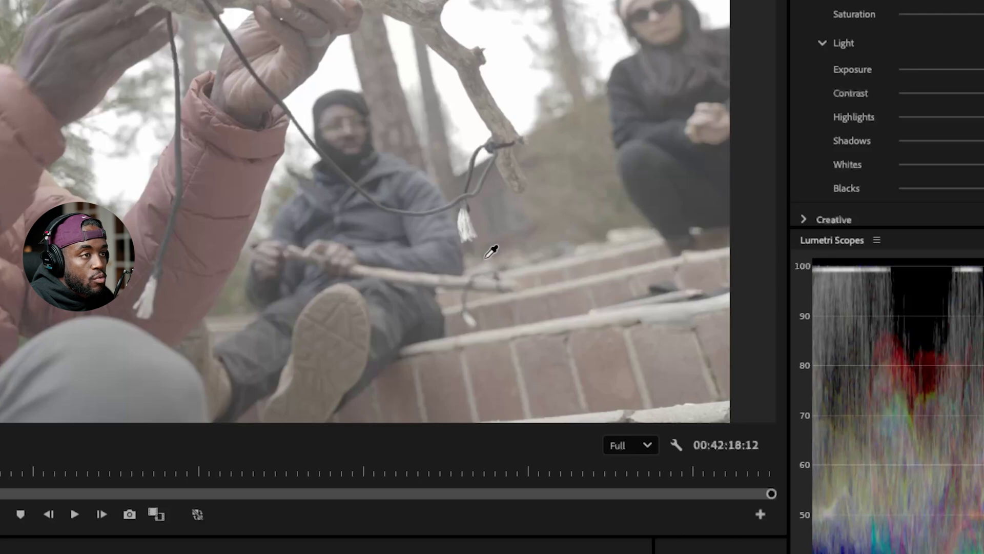
pyautogui.click(463, 221)
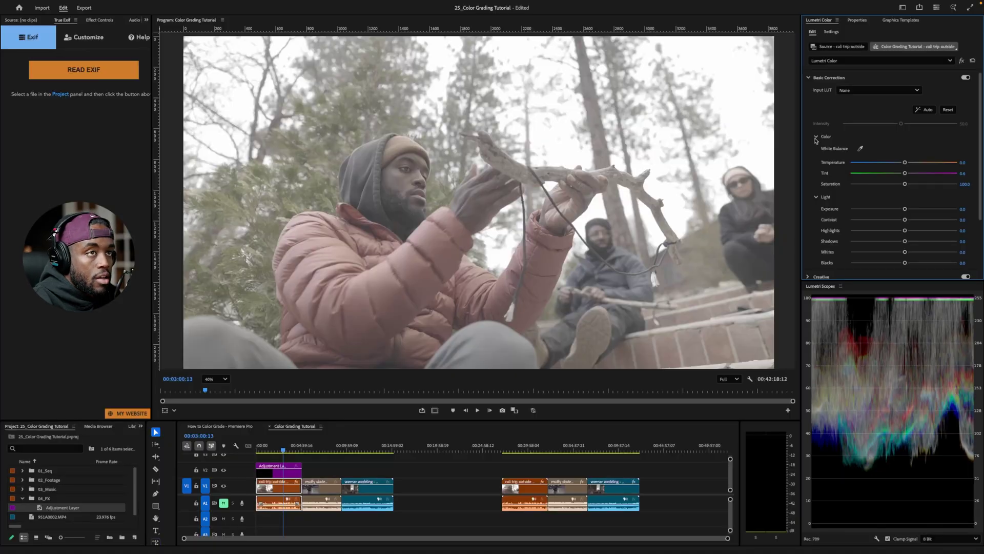
pyautogui.click(816, 137)
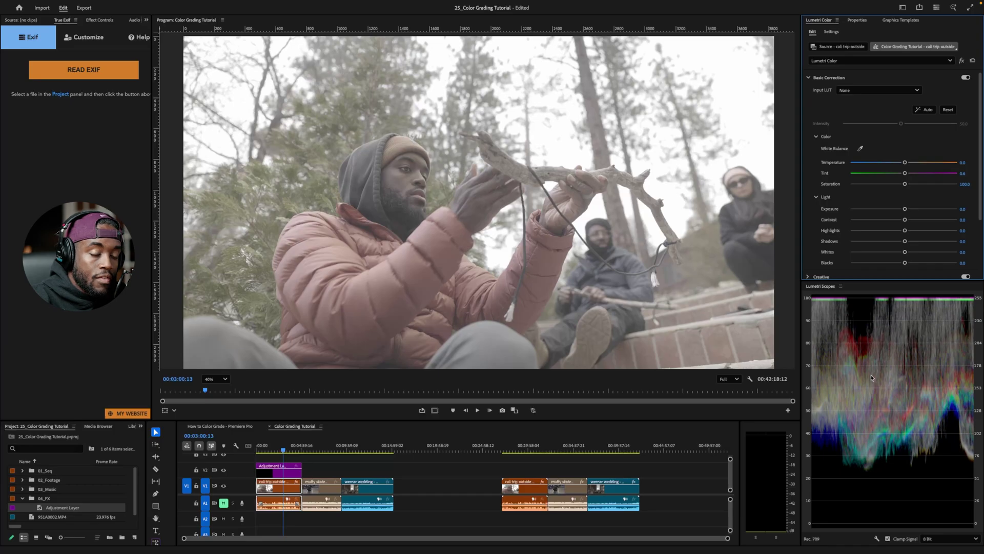
pyautogui.rightClick(871, 377)
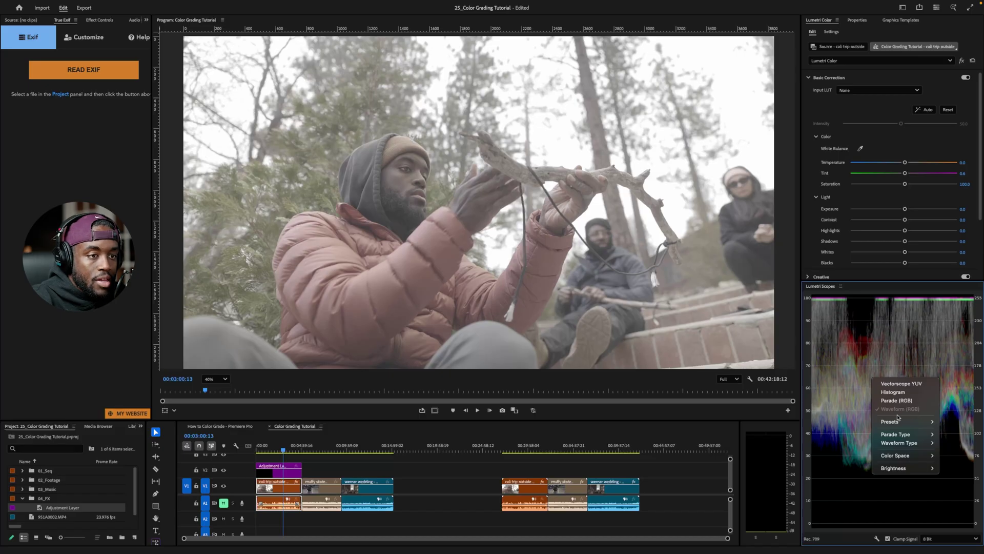
pyautogui.click(839, 348)
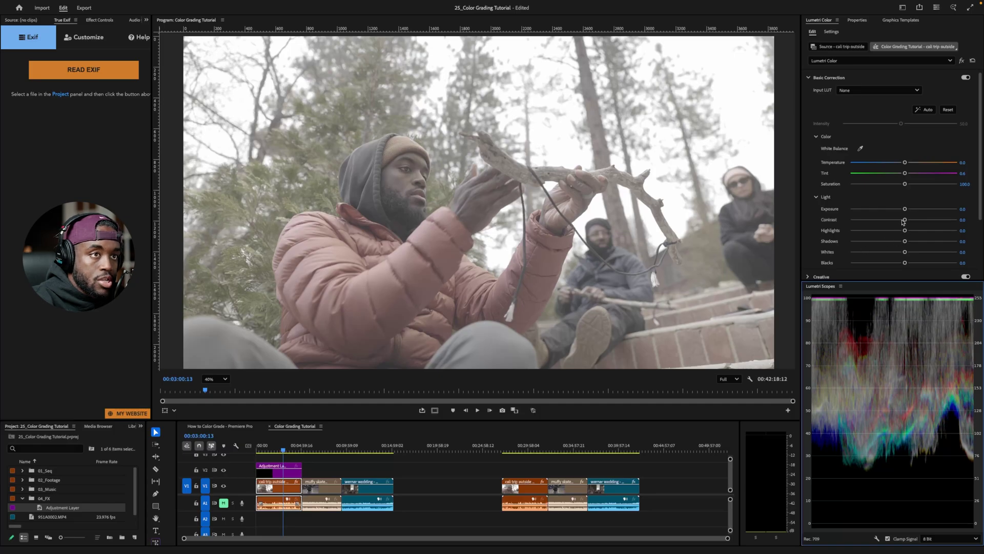
pyautogui.moveTo(904, 221)
pyautogui.mouseDown()
pyautogui.moveTo(972, 218)
pyautogui.moveTo(905, 227)
pyautogui.mouseUp()
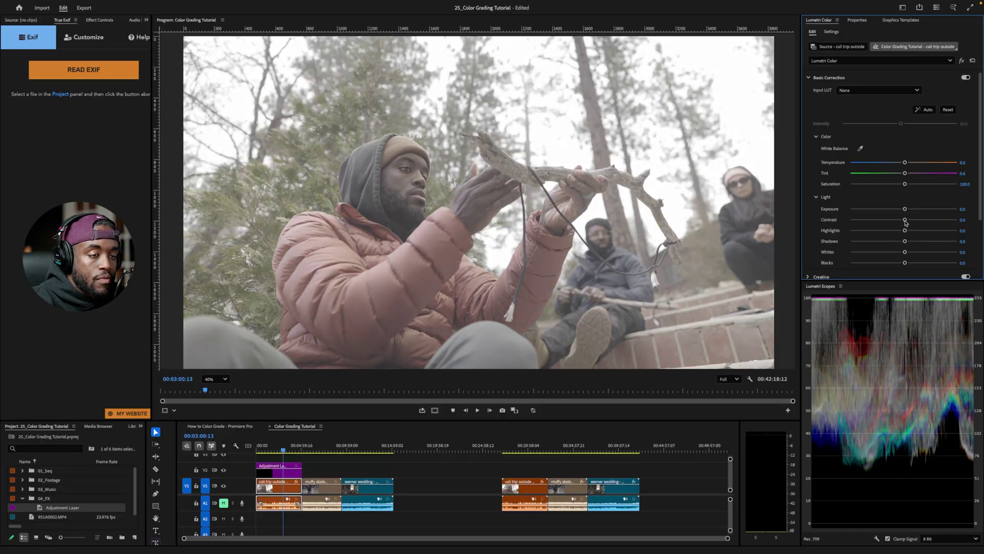
pyautogui.doubleClick(905, 219)
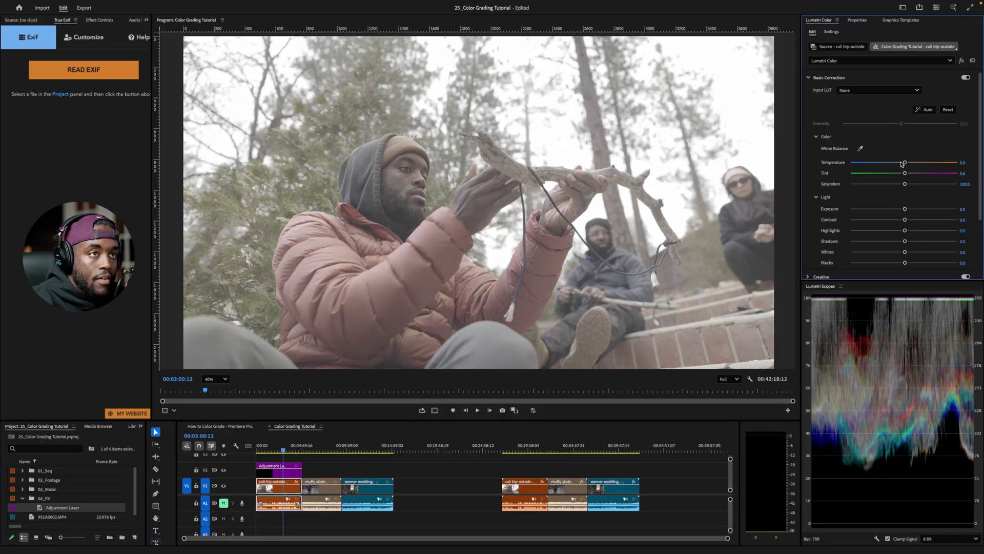
pyautogui.moveTo(906, 164); pyautogui.dragTo(870, 162)
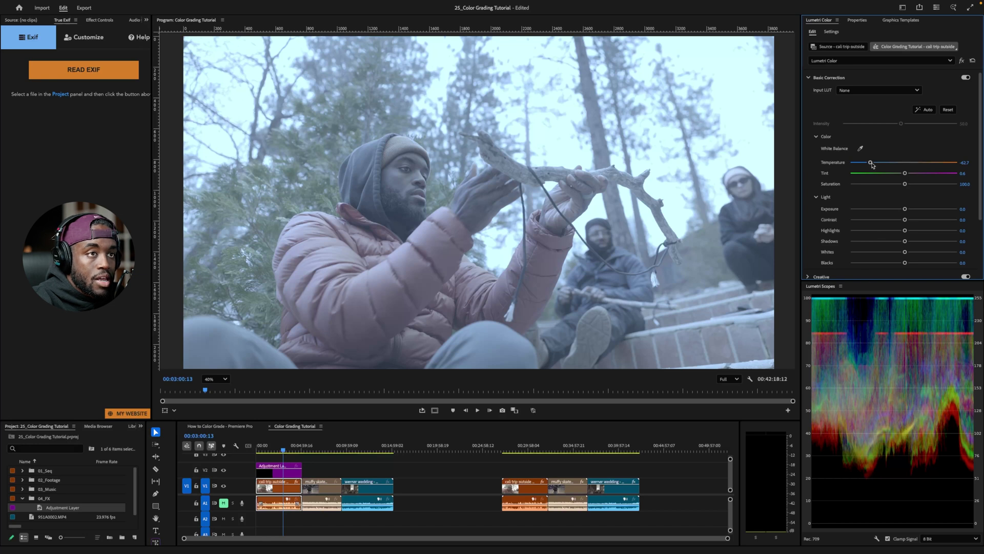
pyautogui.moveTo(870, 162); pyautogui.dragTo(952, 163)
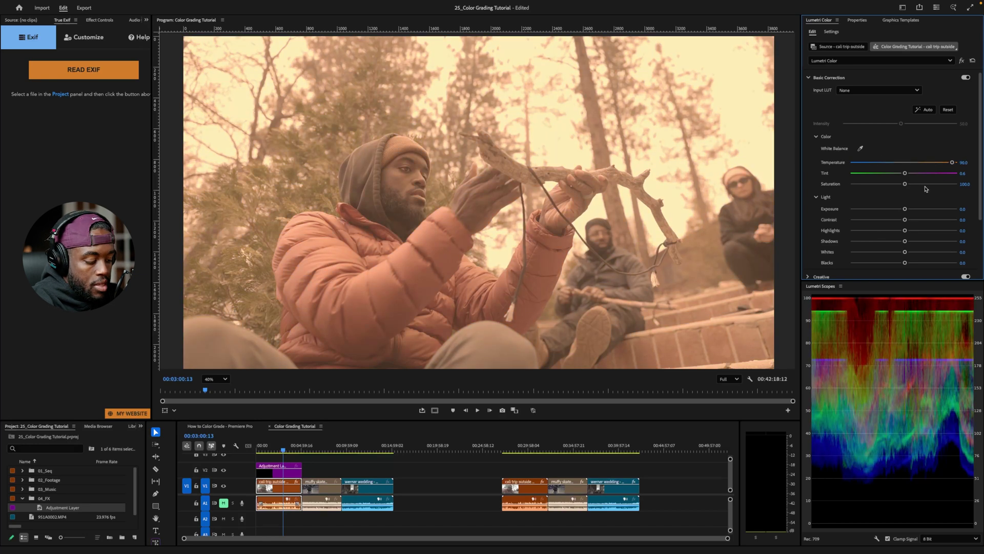
pyautogui.hotkey('ctrl', 'z')
pyautogui.hotkey('ctrl', 'z')
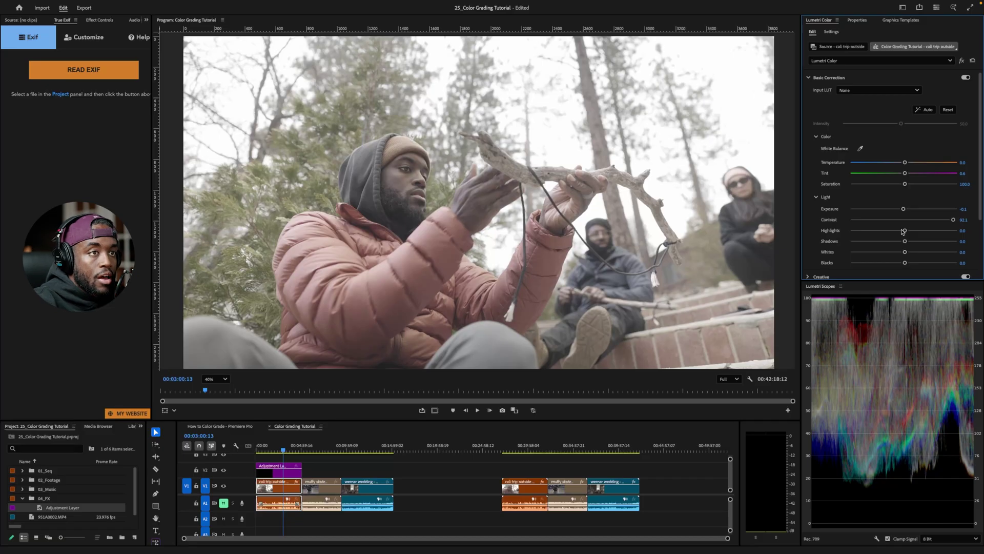
# Tune the cali trip clip's highlights, deepen shadows to about -43, and raise saturation to about 122.6.
pyautogui.moveTo(906, 231); pyautogui.dragTo(866, 241)
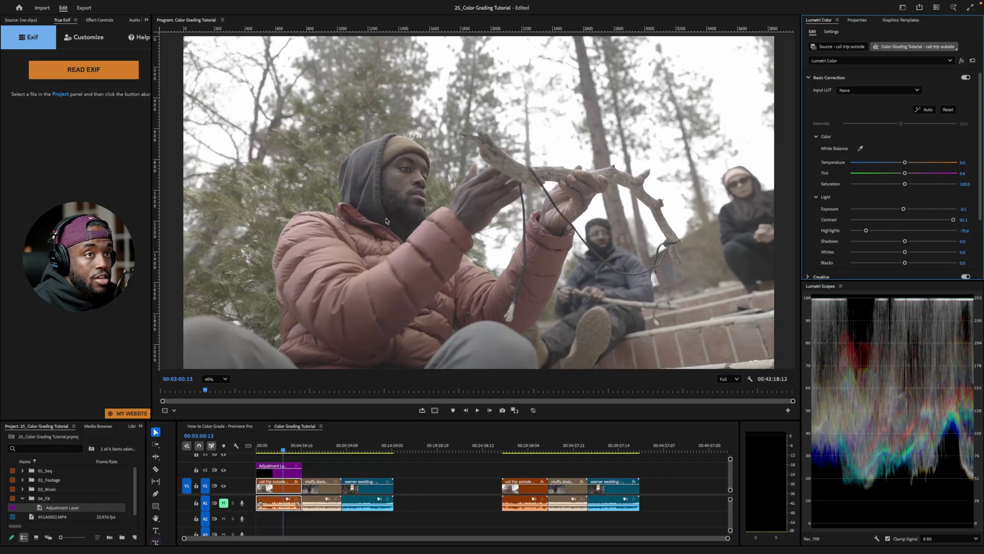
pyautogui.moveTo(866, 230); pyautogui.dragTo(931, 231)
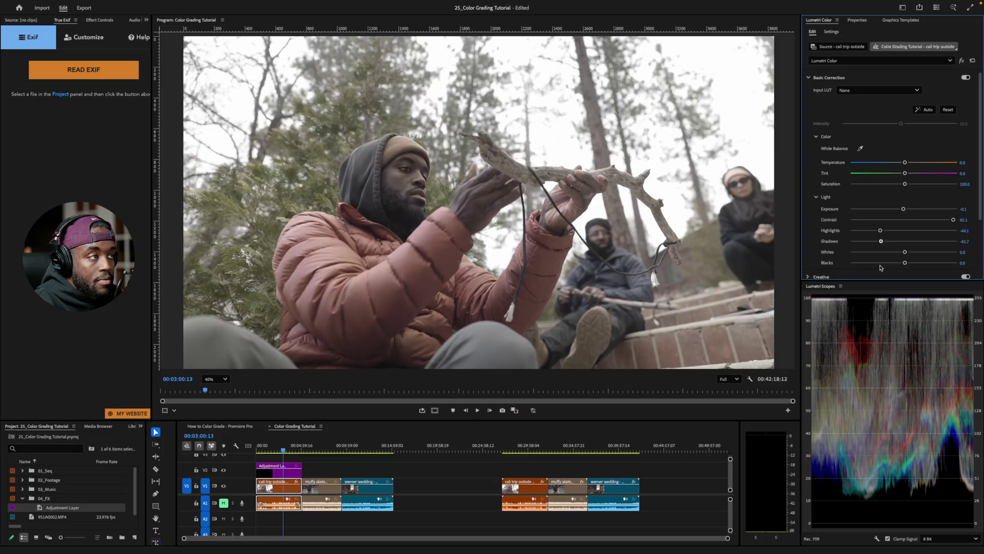
pyautogui.moveTo(880, 267); pyautogui.dragTo(881, 270)
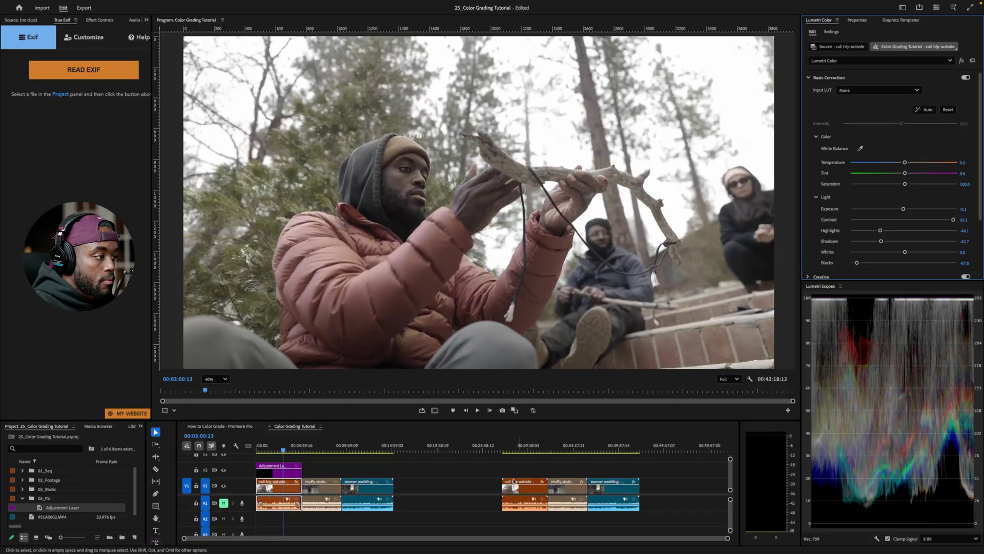
pyautogui.doubleClick(912, 184)
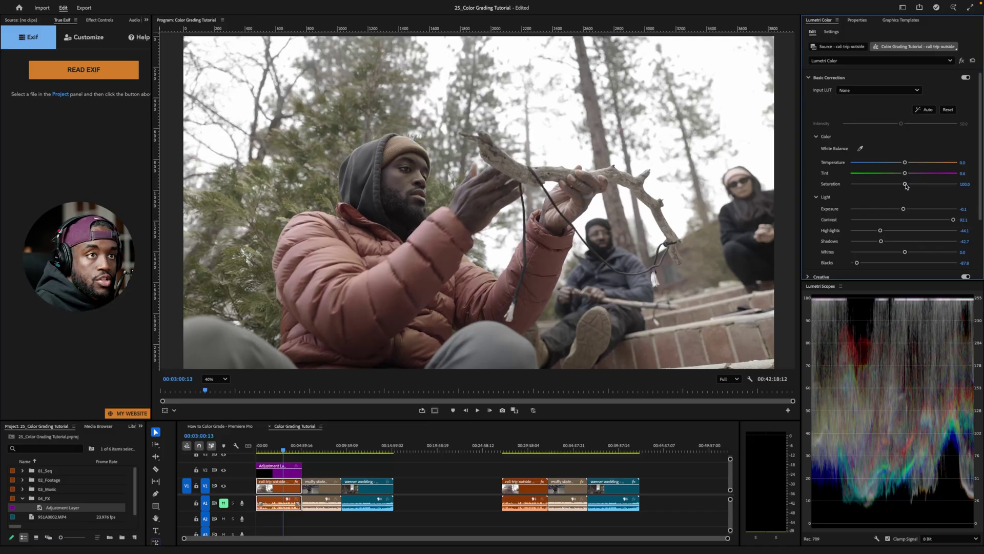
pyautogui.moveTo(909, 186); pyautogui.dragTo(914, 188)
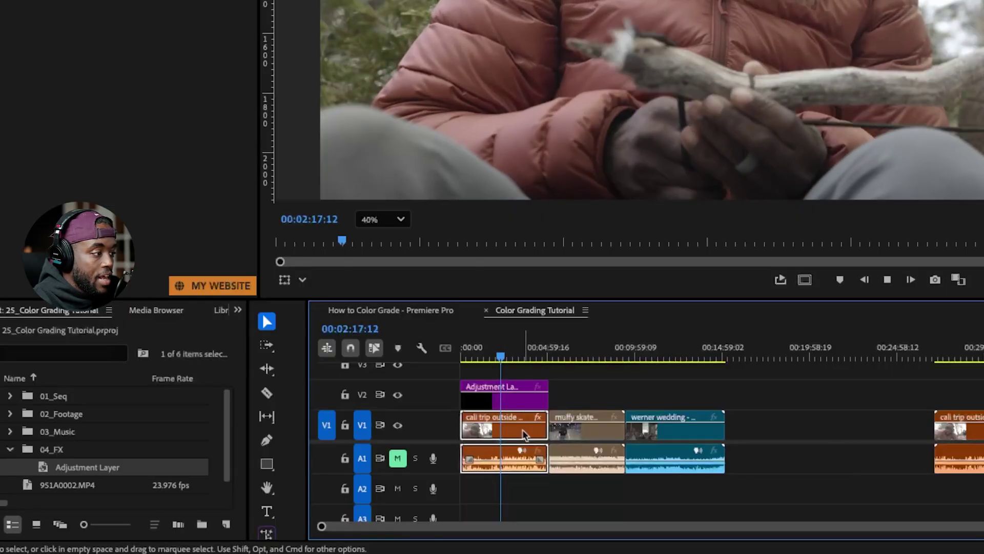
# Stop playback, select the V2 adjustment layer, and expand its Lumetri Creative section.
pyautogui.press('space')
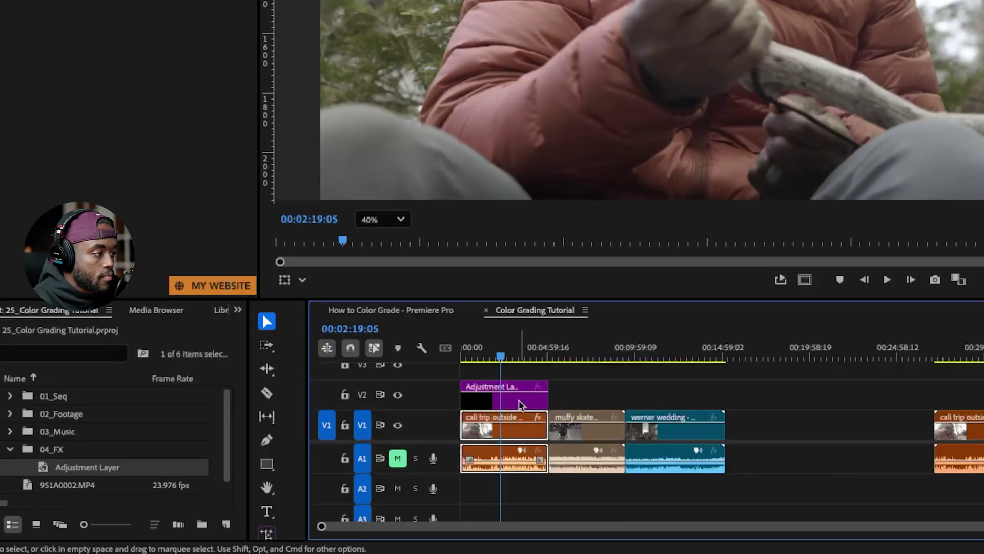
pyautogui.click(521, 400)
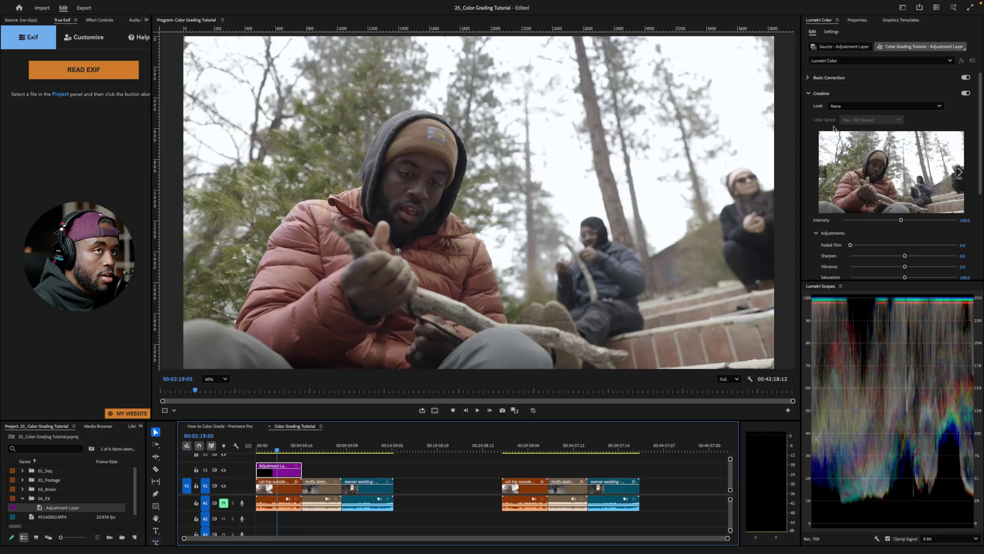
pyautogui.click(808, 78)
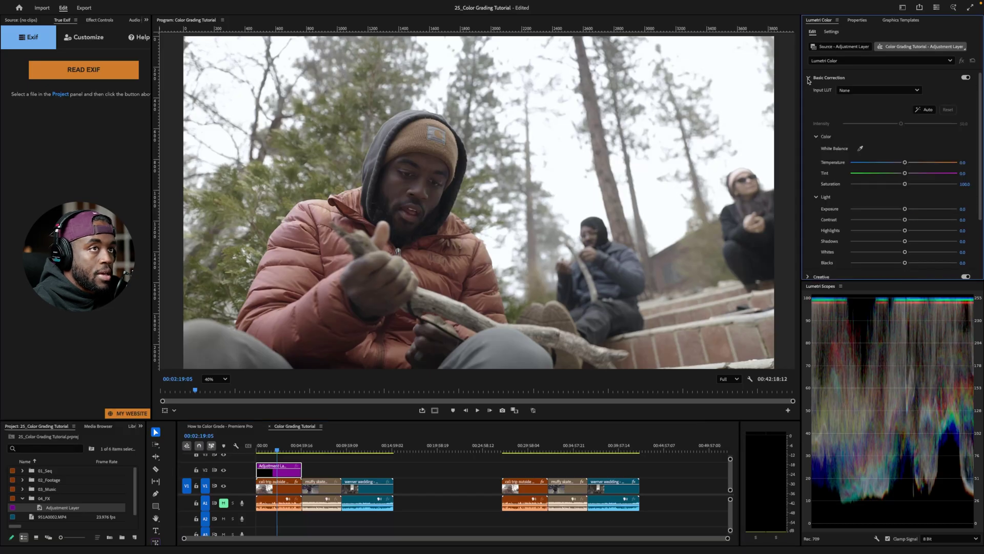
pyautogui.click(809, 78)
pyautogui.click(809, 94)
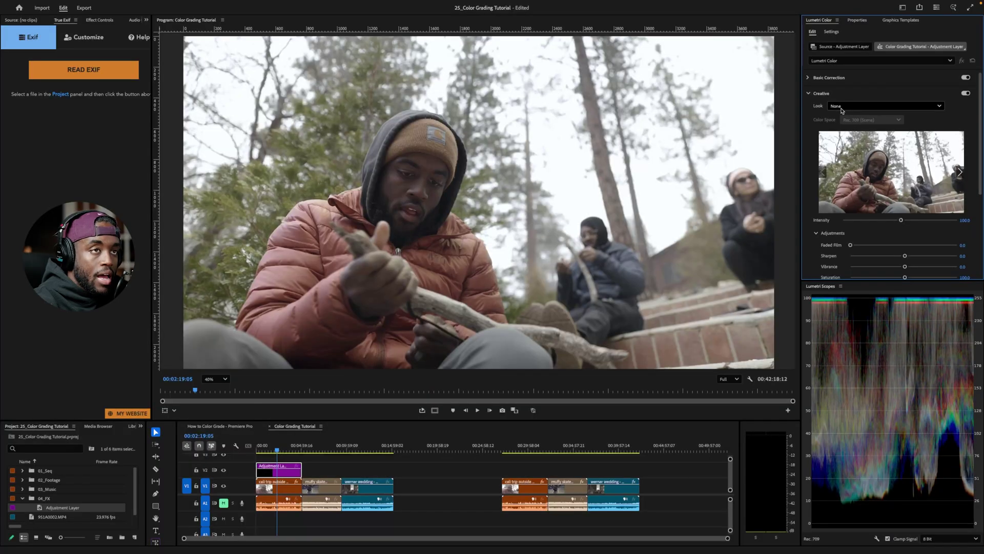
# Apply the Canon Cinema Gamut - Canon Log 3 look, toggling Creative off and on to compare.
pyautogui.click(841, 108)
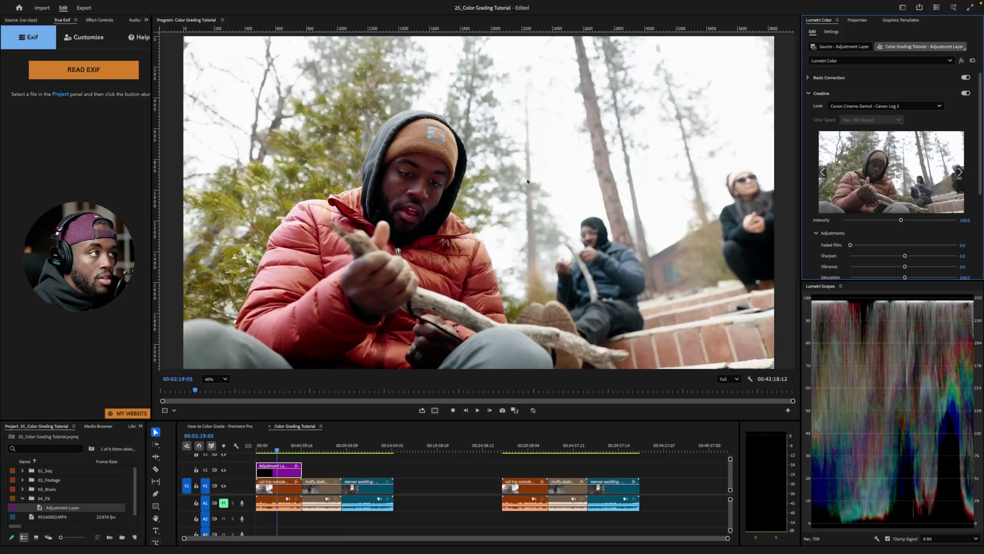
pyautogui.click(966, 94)
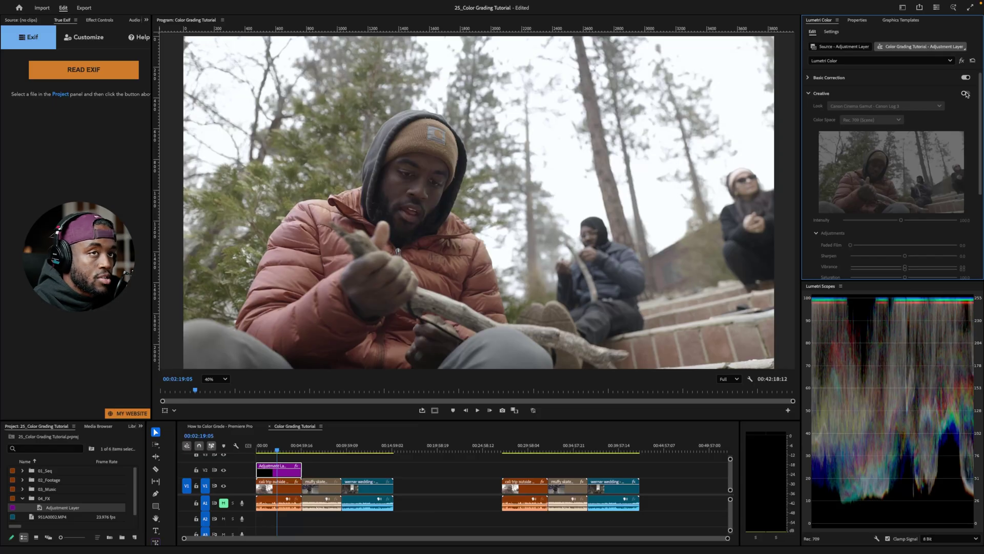
pyautogui.click(966, 94)
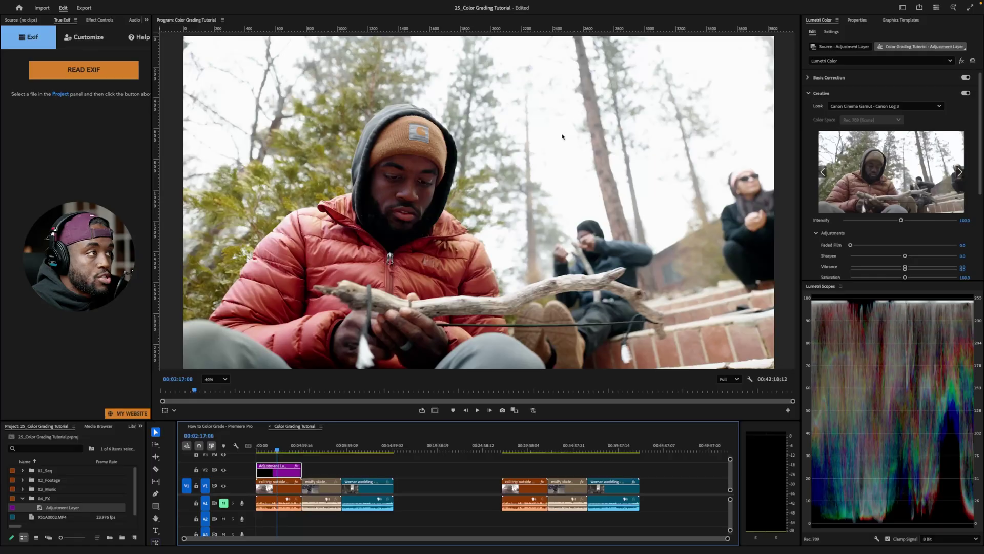
pyautogui.click(892, 235)
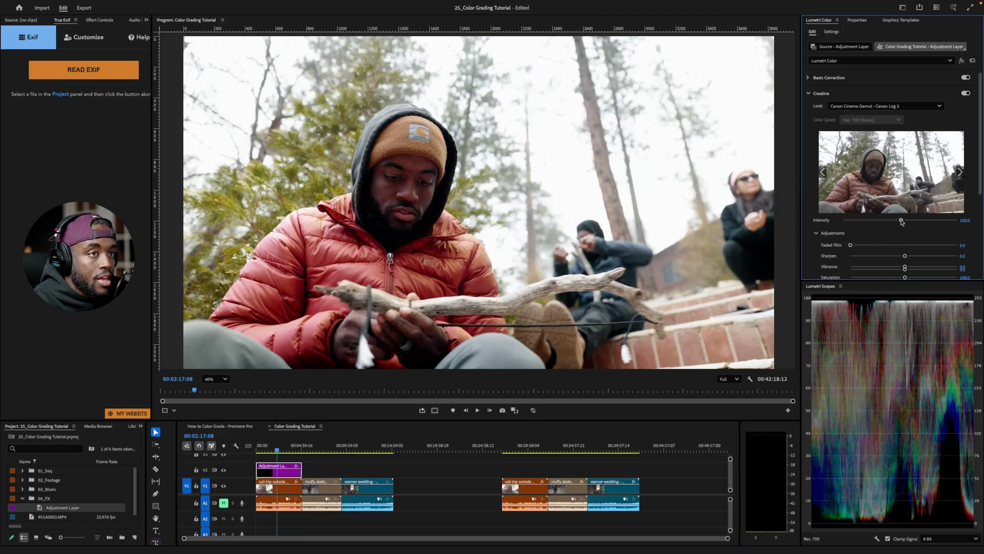
# Try the Canon Log 3 look at about 39.5 and 63 intensity, then reset it to 100.
pyautogui.moveTo(901, 222); pyautogui.dragTo(855, 226)
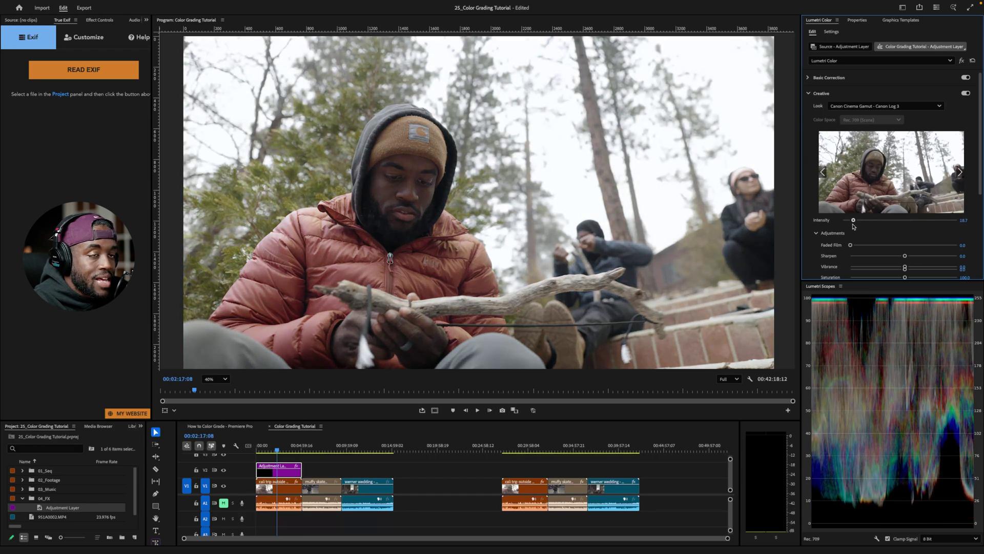
pyautogui.moveTo(854, 225); pyautogui.dragTo(878, 231)
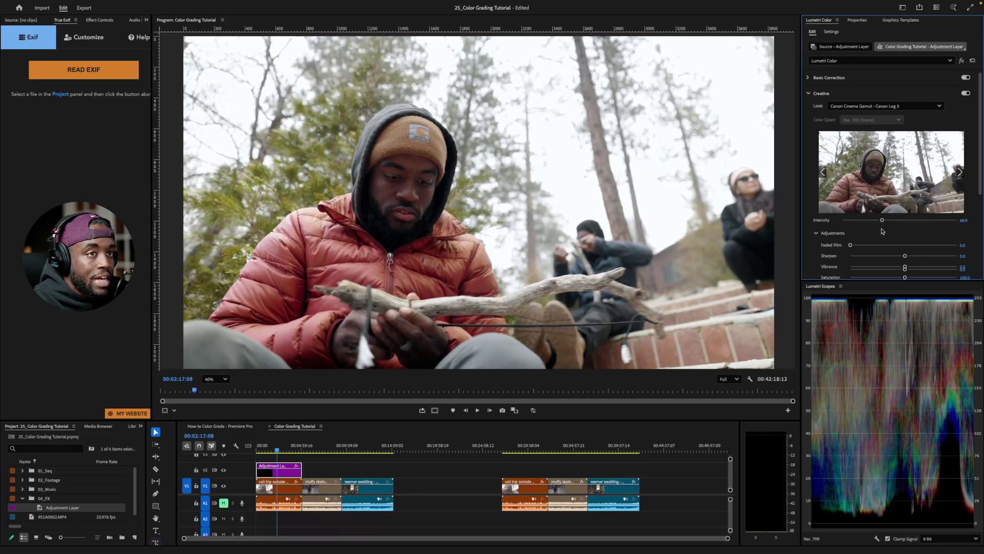
pyautogui.doubleClick(884, 222)
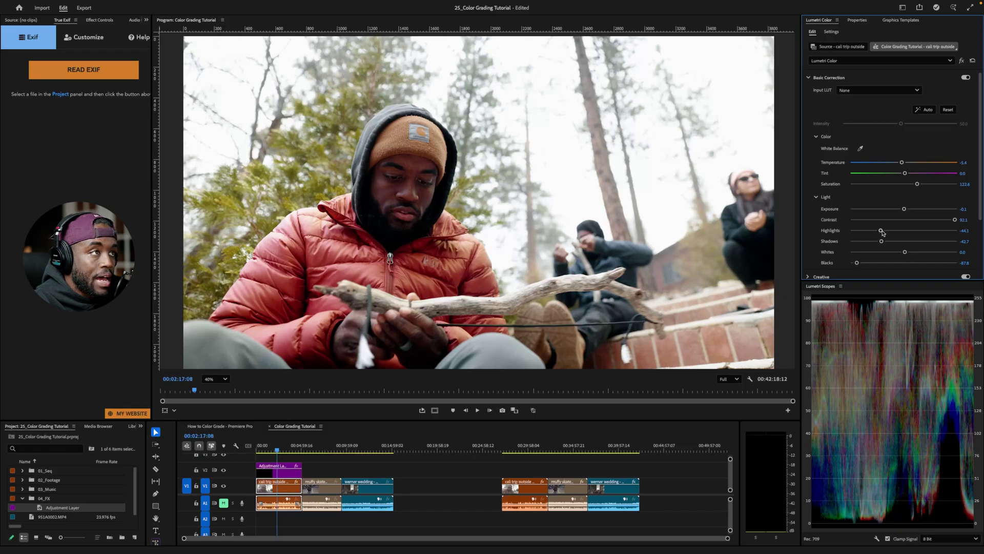
# Drop the cali trip outside clip's highlights to -100, comparing before and after with undo and redo.
pyautogui.moveTo(882, 232); pyautogui.dragTo(839, 239)
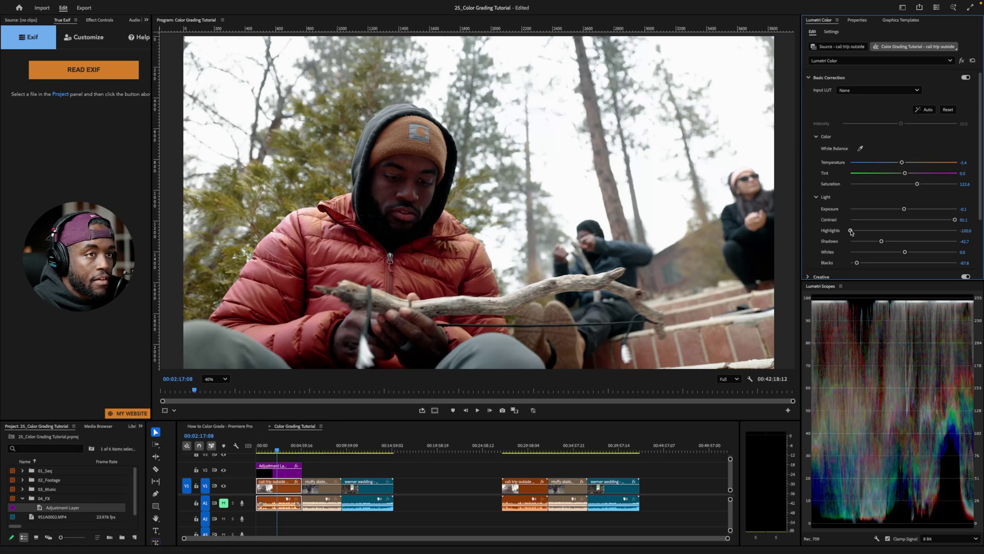
pyautogui.hotkey('ctrl', 'z')
pyautogui.hotkey('ctrl', 'shift', 'z')
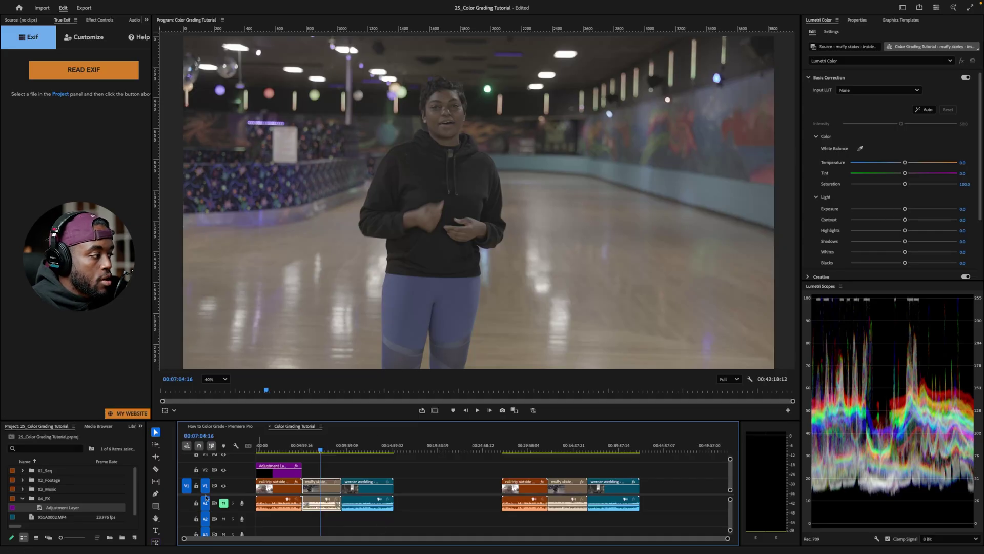
# Place an adjustment layer on V2 trimmed to the roller-rink clip, then select the rink clip.
pyautogui.moveTo(39, 509); pyautogui.dragTo(333, 468)
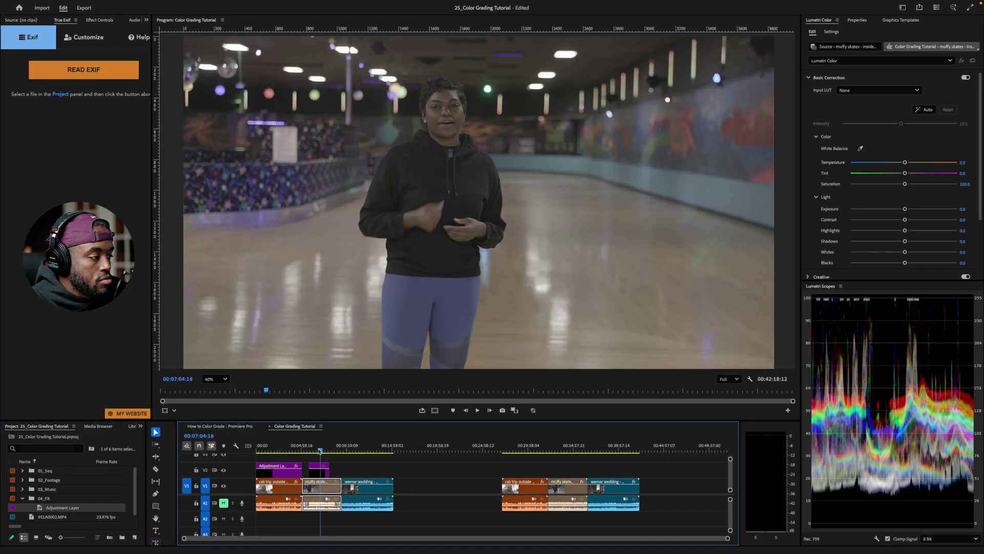
pyautogui.press('=')
pyautogui.moveTo(476, 469); pyautogui.dragTo(581, 466)
pyautogui.press('-')
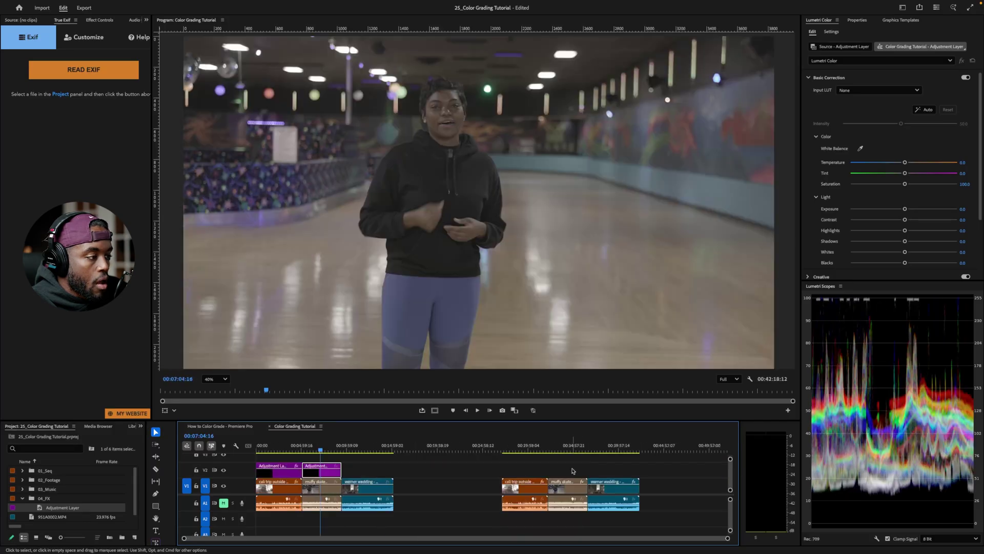
pyautogui.click(327, 491)
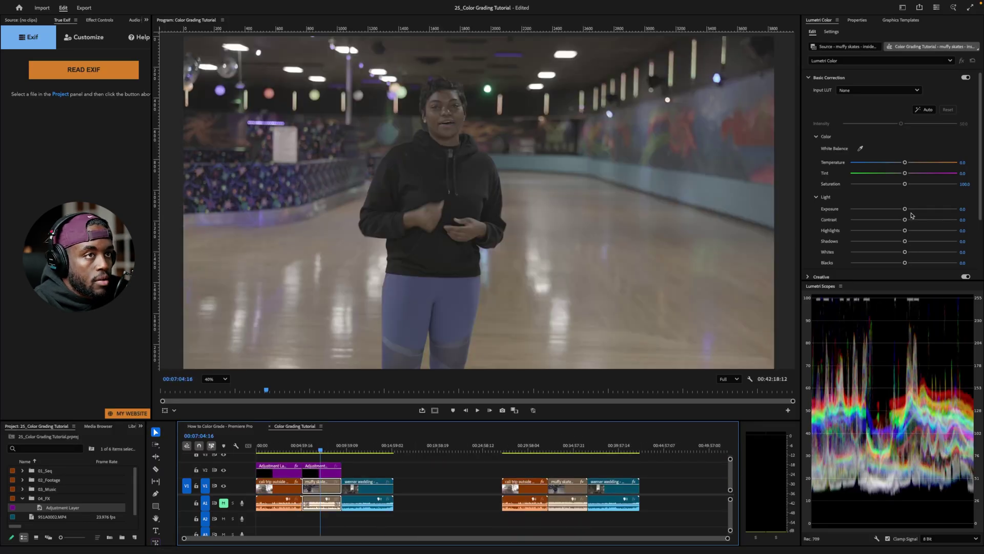
# White-balance the muffy skates inside clip by sampling a neutral spot in the rink.
pyautogui.click(861, 148)
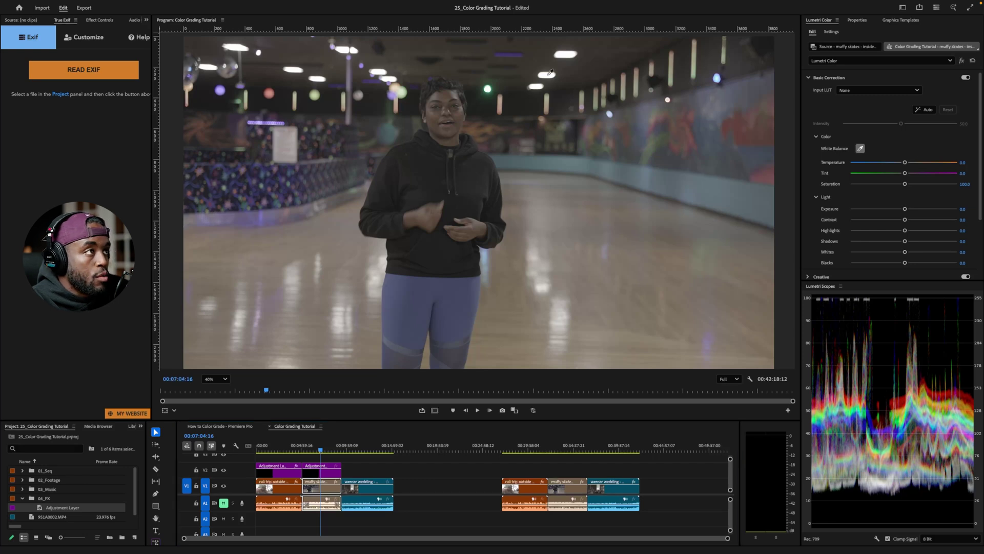
pyautogui.click(548, 75)
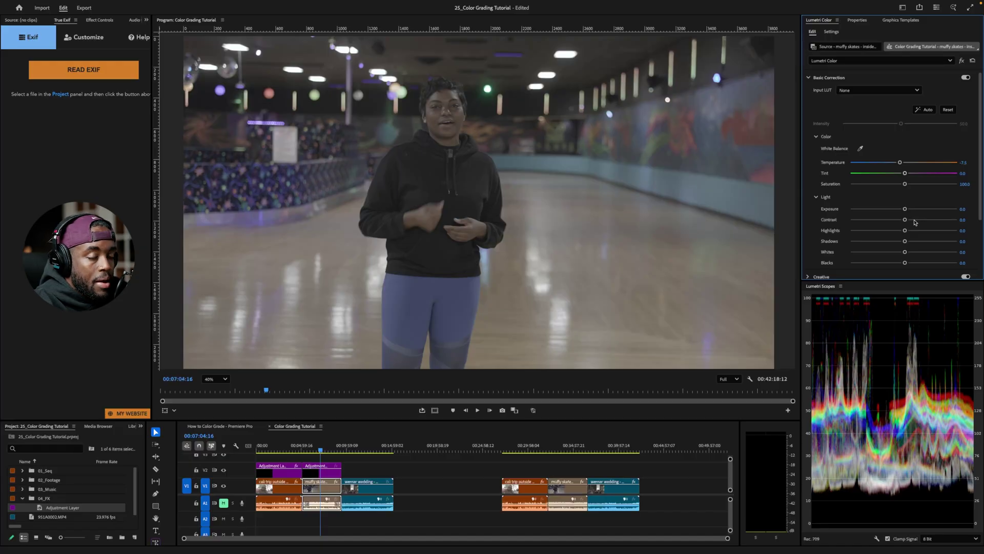
# Set the rink clip's contrast to 100, exposure to 0.4 and highlights to about -53.
pyautogui.moveTo(905, 219); pyautogui.dragTo(912, 221)
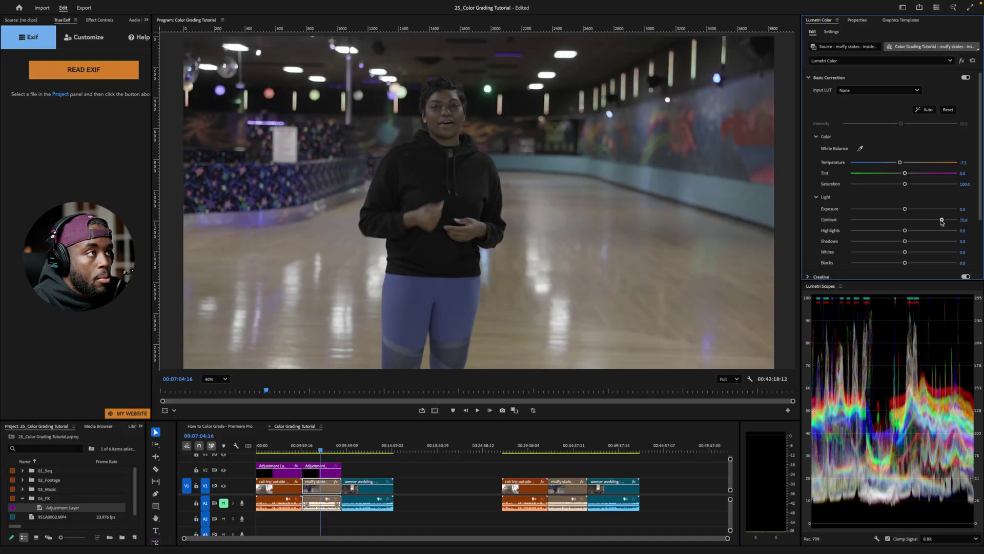
pyautogui.moveTo(942, 222); pyautogui.dragTo(957, 224)
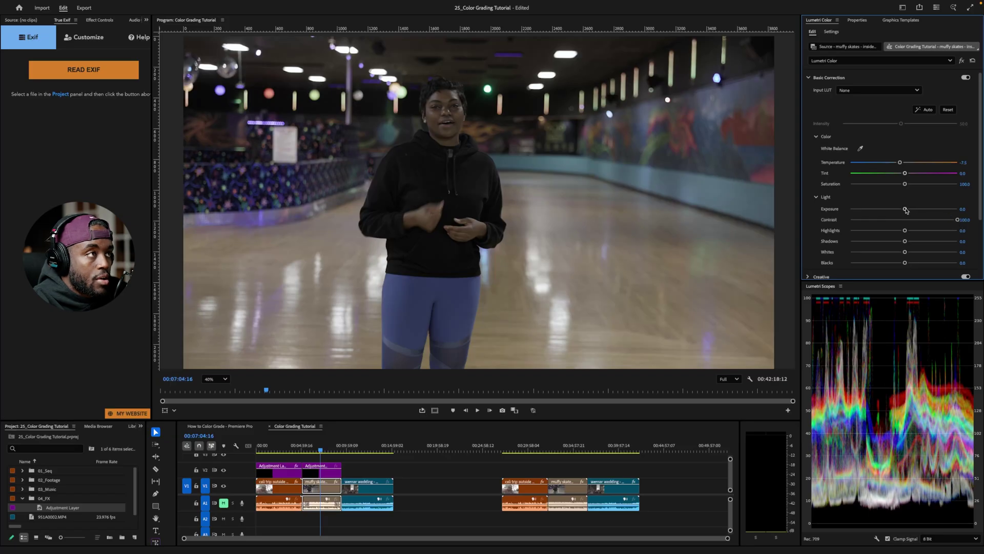
pyautogui.moveTo(905, 210); pyautogui.dragTo(909, 209)
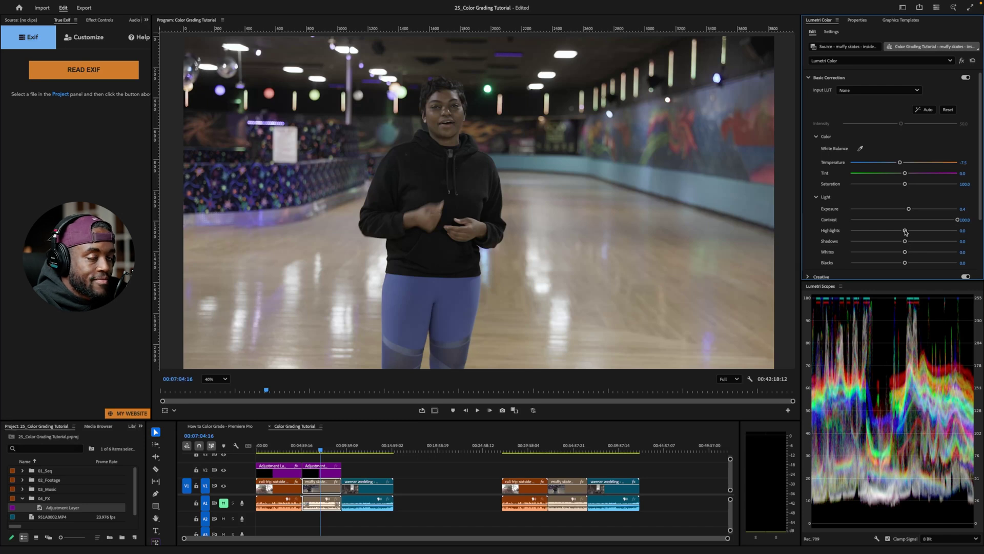
pyautogui.moveTo(905, 232); pyautogui.dragTo(895, 265)
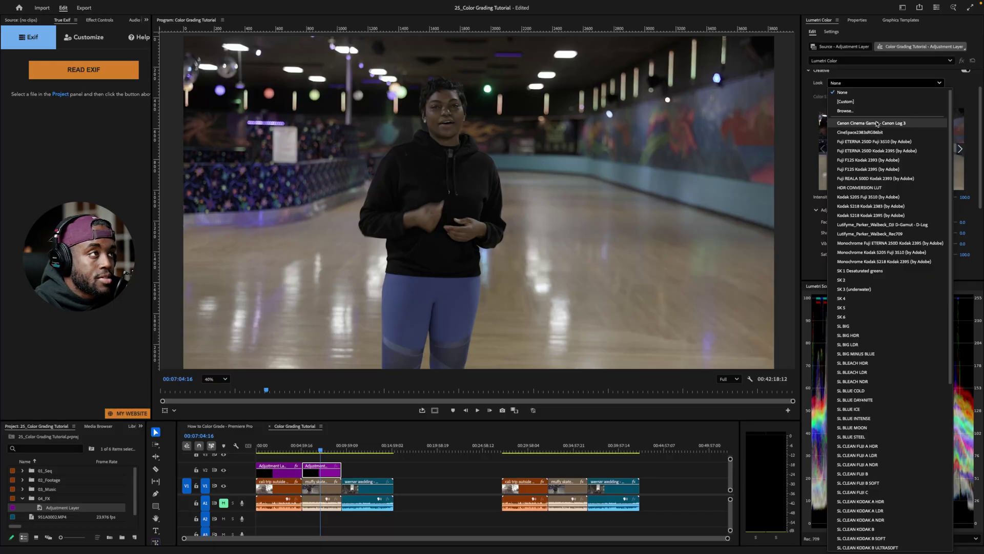
# Select the rink adjustment layer on V2 to show its Lumetri Creative settings.
pyautogui.click(876, 125)
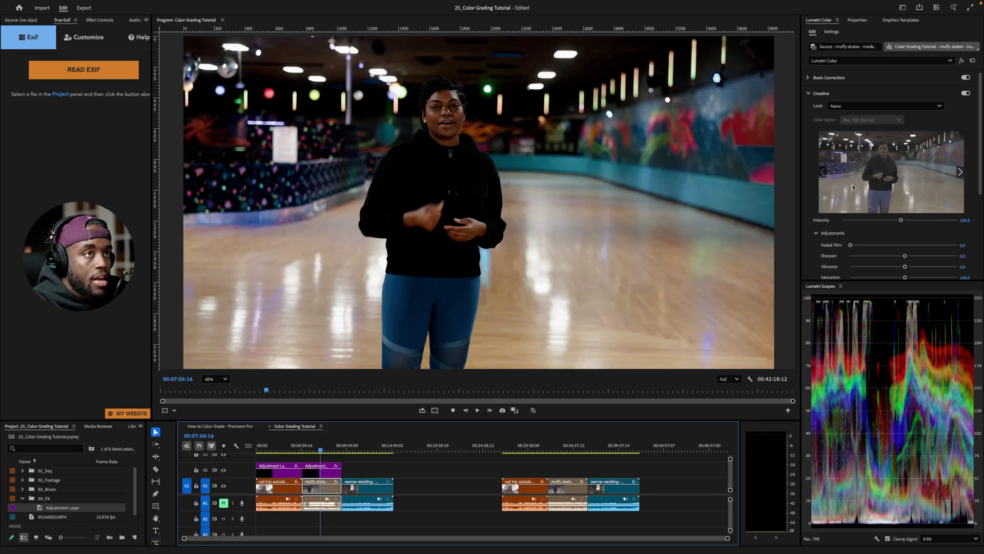
# Lower the rink clip's Highlights to about -76, nudge Saturation up and lift Shadows slightly.
pyautogui.click(810, 78)
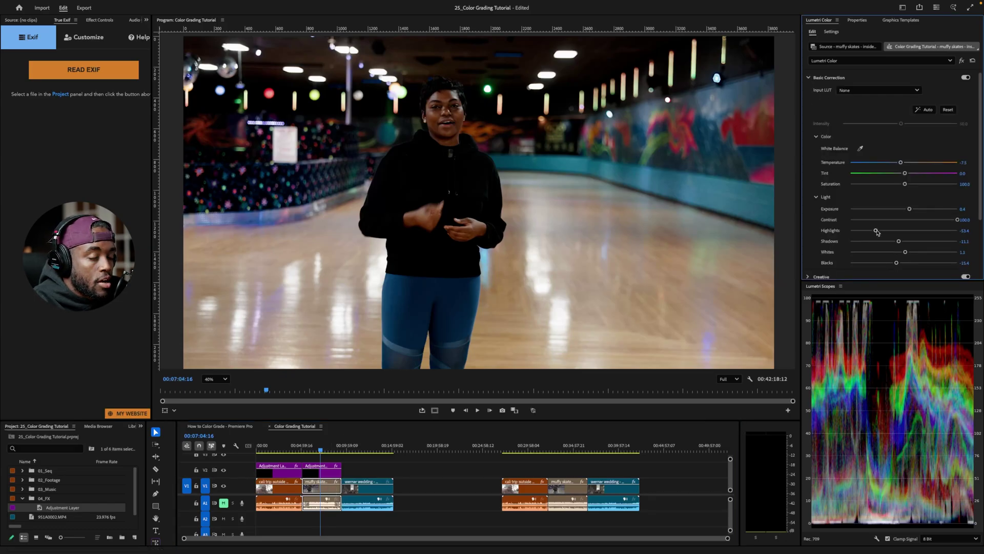
pyautogui.moveTo(877, 232); pyautogui.dragTo(873, 230)
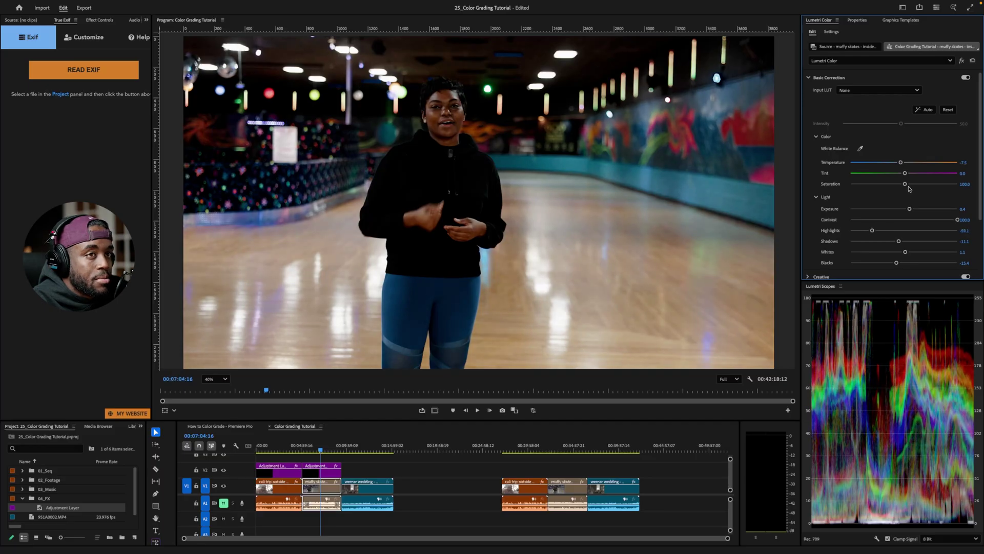
pyautogui.moveTo(905, 184); pyautogui.dragTo(906, 185)
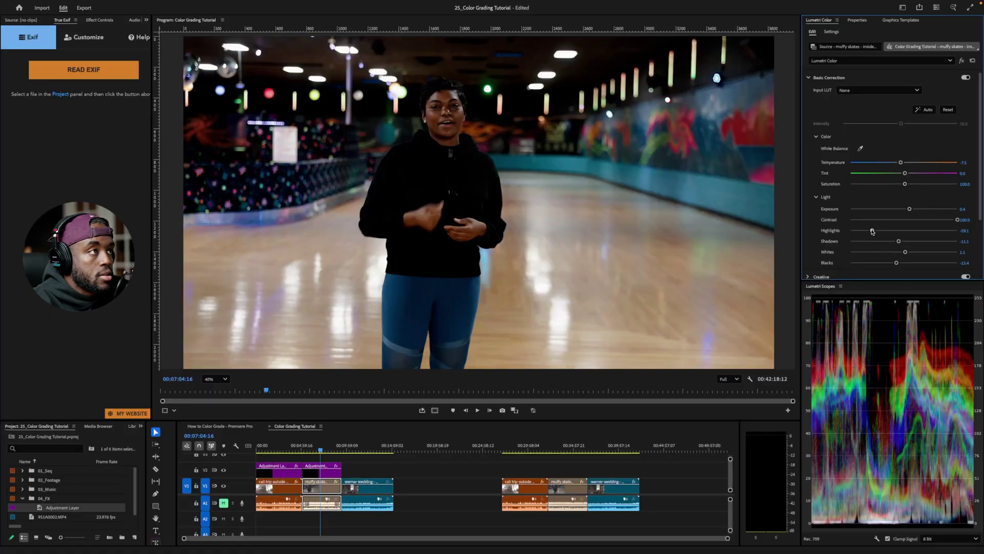
pyautogui.moveTo(869, 231); pyautogui.dragTo(863, 231)
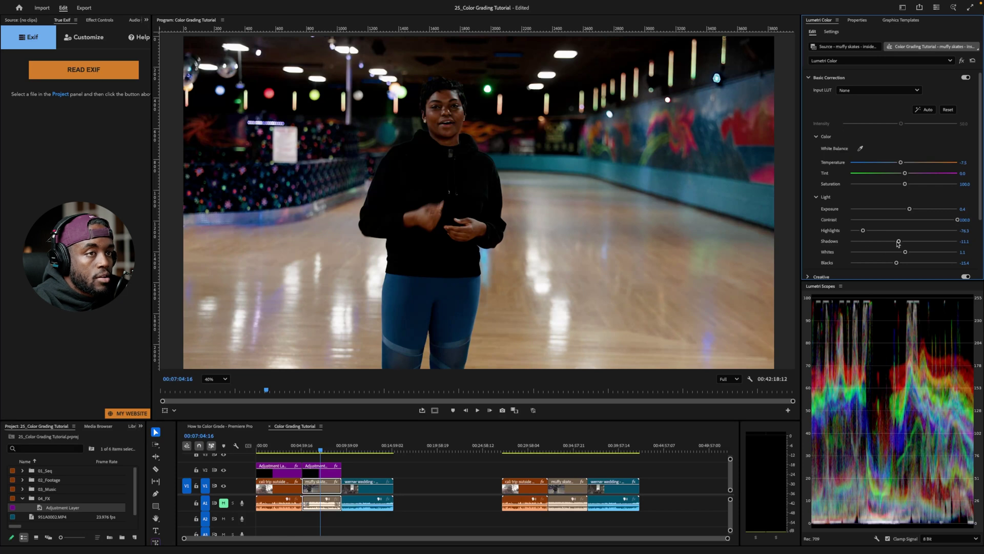
pyautogui.moveTo(900, 243); pyautogui.dragTo(904, 242)
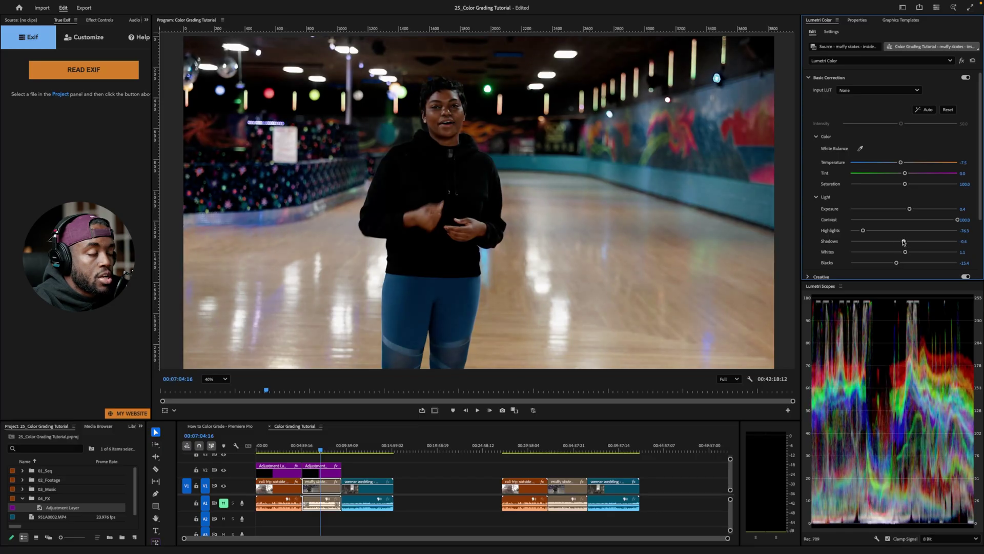
pyautogui.click(308, 448)
# Review the rink clip in playback and raise its Exposure to 0.7.
pyautogui.press('space')
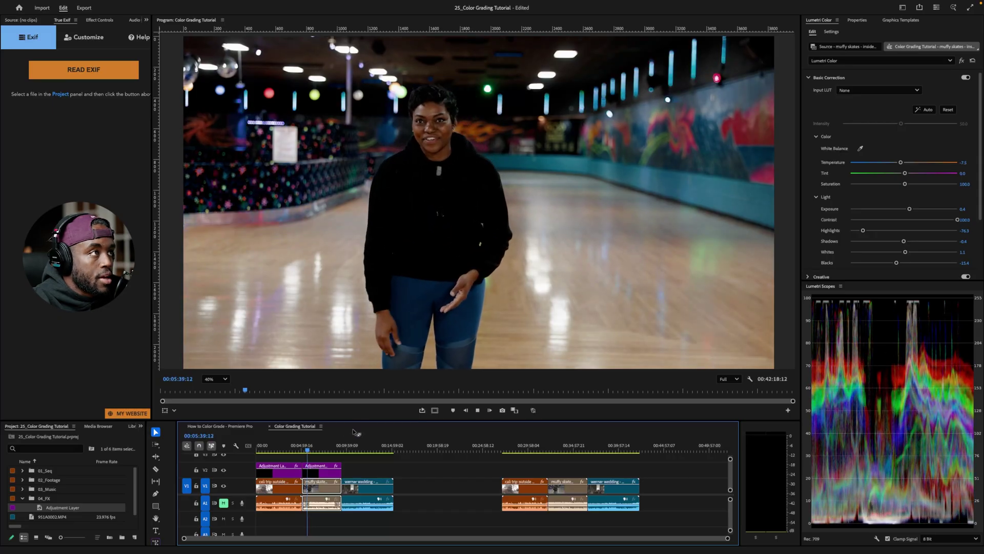
pyautogui.click(320, 448)
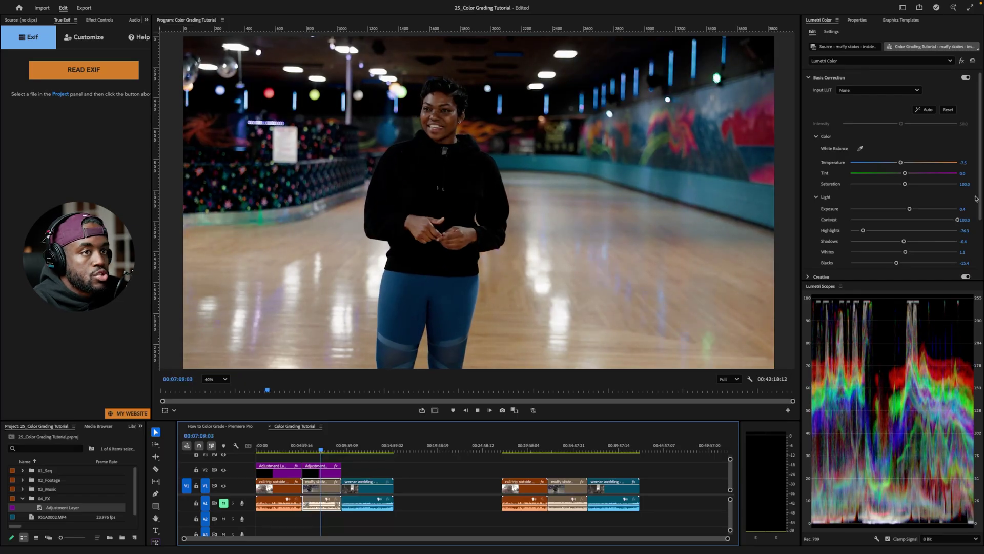
pyautogui.moveTo(910, 210); pyautogui.dragTo(921, 210)
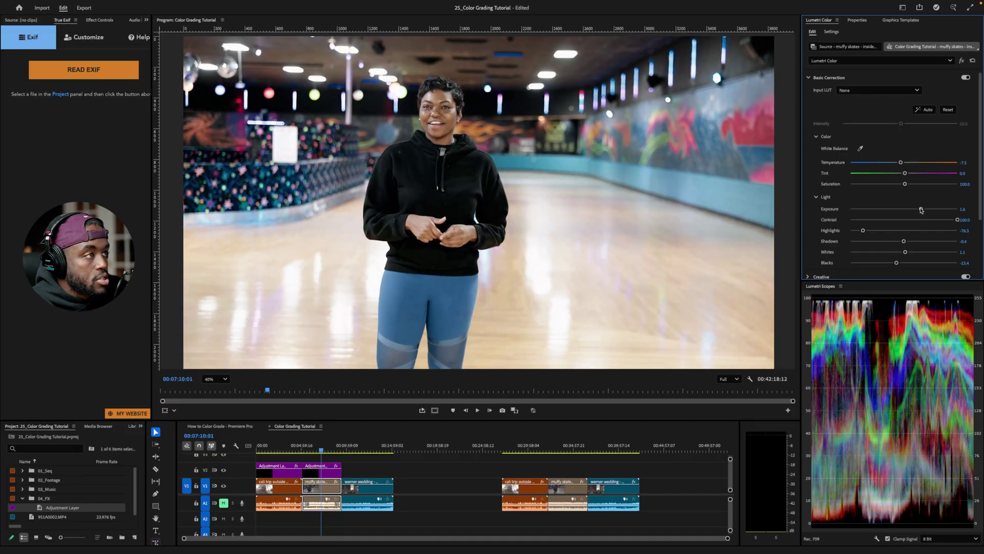
pyautogui.hotkey('ctrl', 'z')
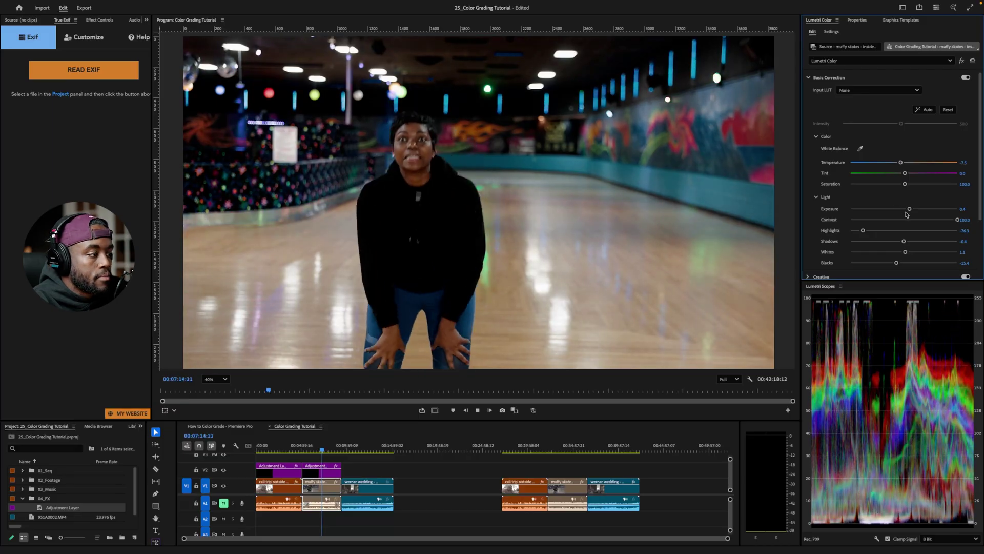
pyautogui.moveTo(910, 210); pyautogui.dragTo(912, 211)
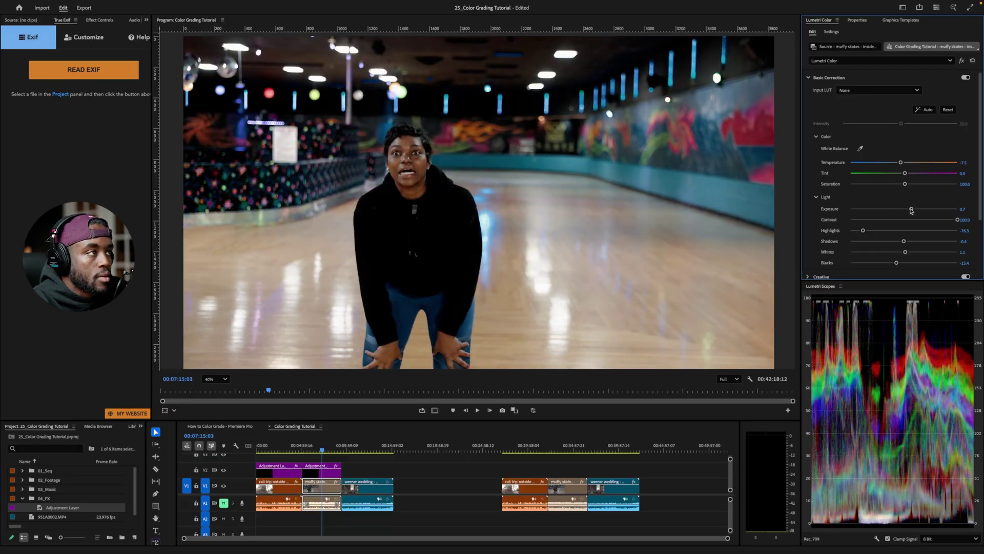
pyautogui.press('space')
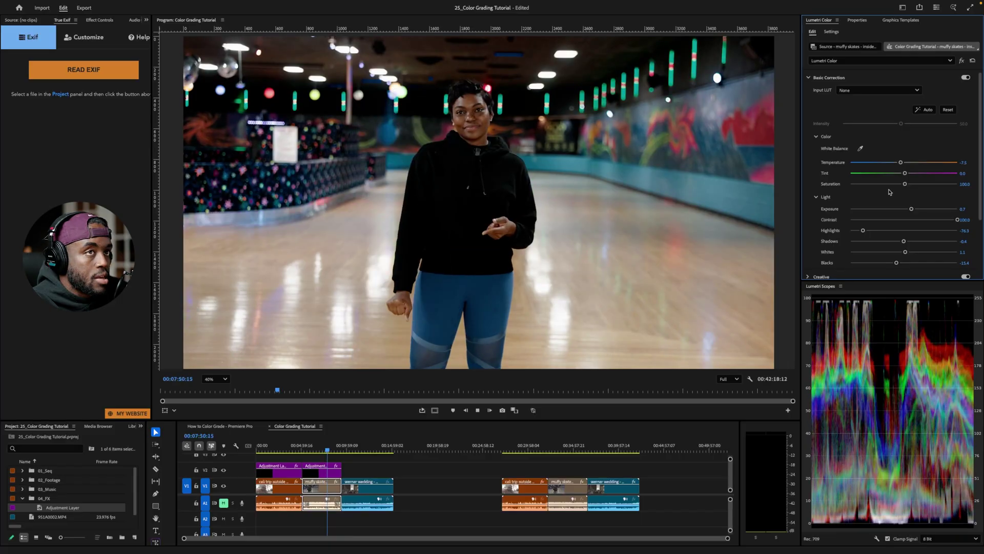
# Select the V2 adjustment layer over the skating clip and turn its Creative look back on.
pyautogui.scroll(-3, 964, 154)
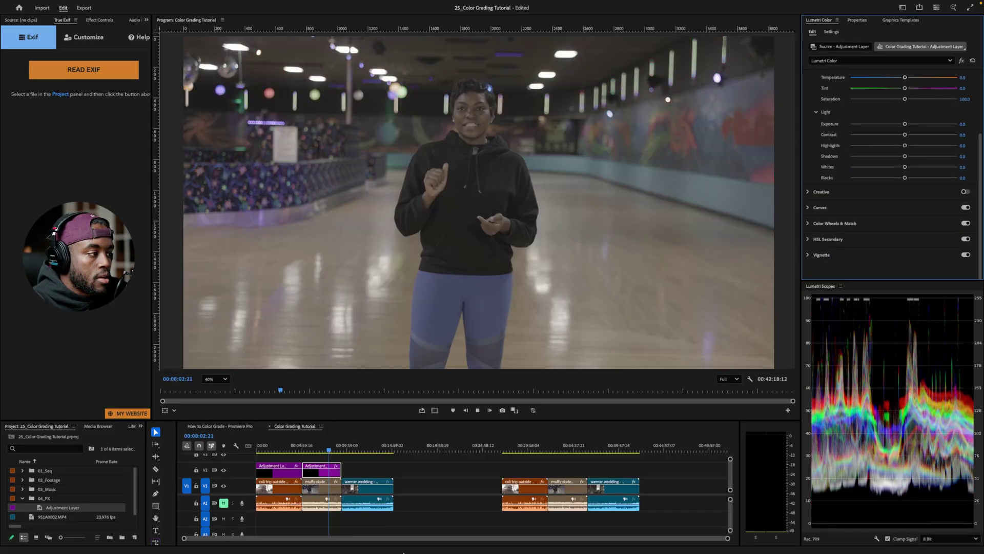
pyautogui.click(331, 490)
pyautogui.scroll(3, 955, 132)
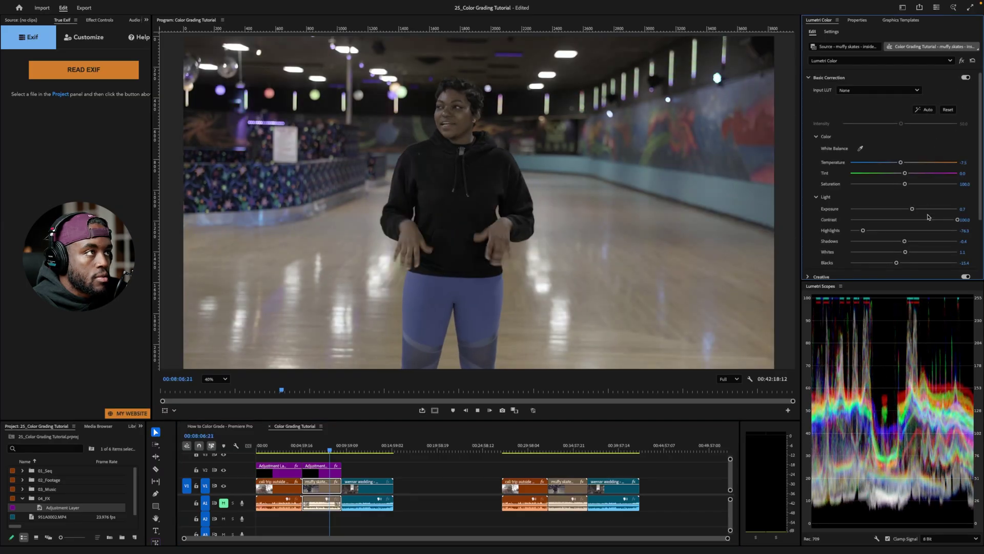
pyautogui.scroll(-1, 929, 221)
pyautogui.click(322, 469)
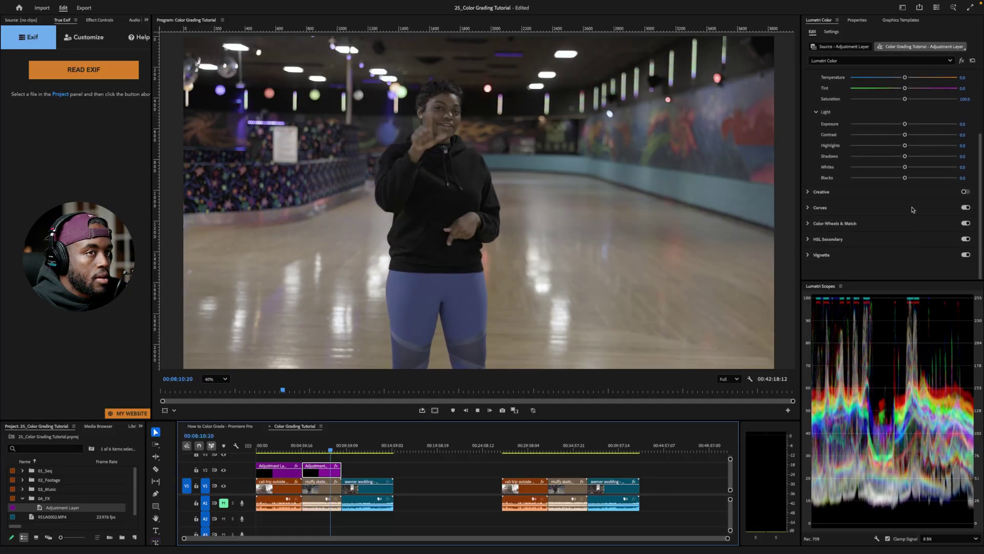
pyautogui.click(965, 191)
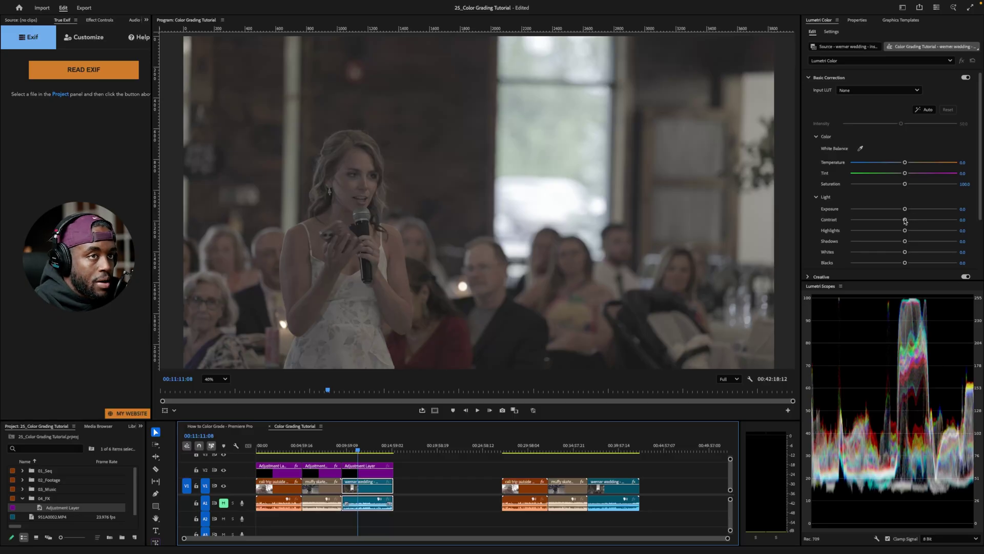
# Give the werner wedding clip Exposure 0.6, Highlights -11.1, Shadows 1.1 and slightly lower Blacks.
pyautogui.moveTo(905, 211); pyautogui.dragTo(910, 211)
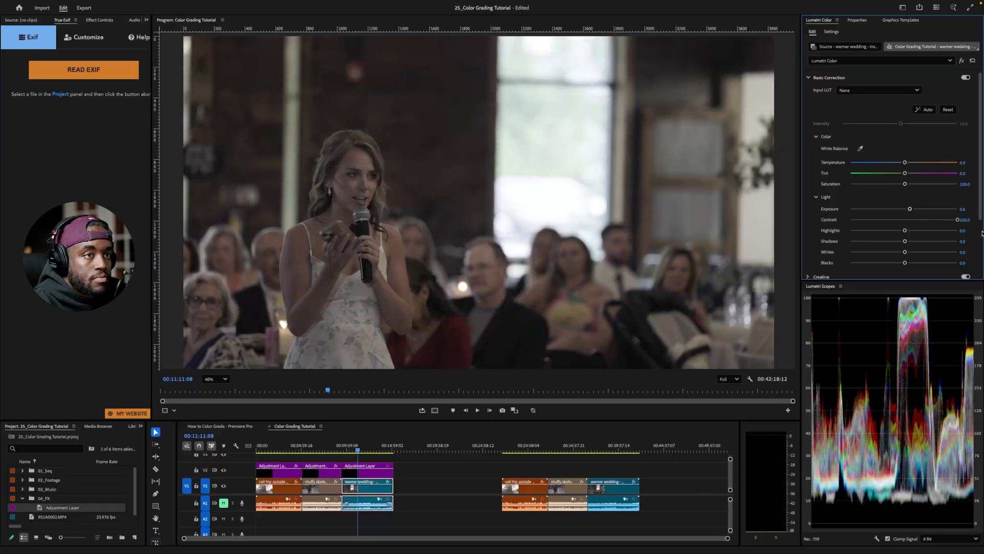
pyautogui.moveTo(904, 231); pyautogui.dragTo(898, 231)
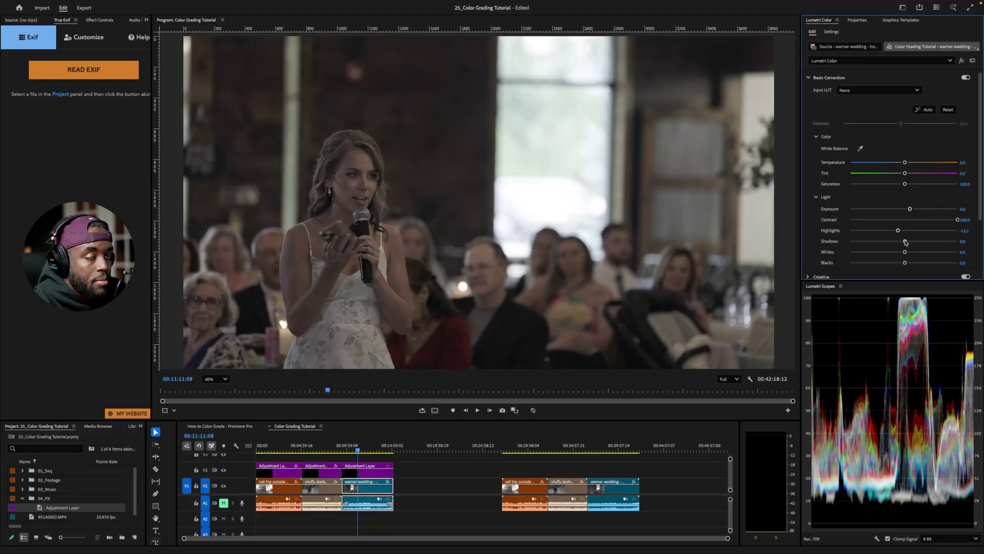
pyautogui.moveTo(905, 242); pyautogui.dragTo(912, 254)
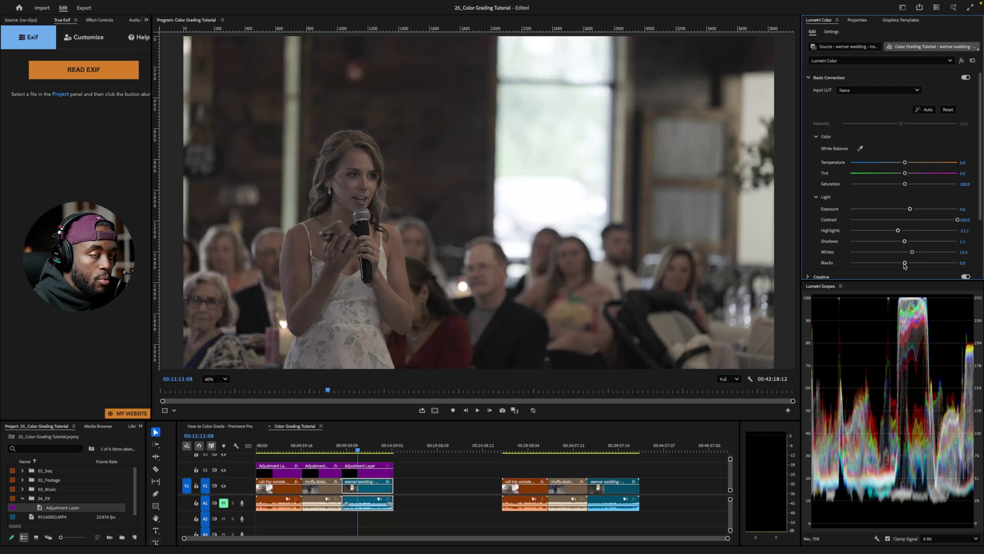
pyautogui.moveTo(905, 263); pyautogui.dragTo(899, 262)
pyautogui.scroll(-2, 900, 246)
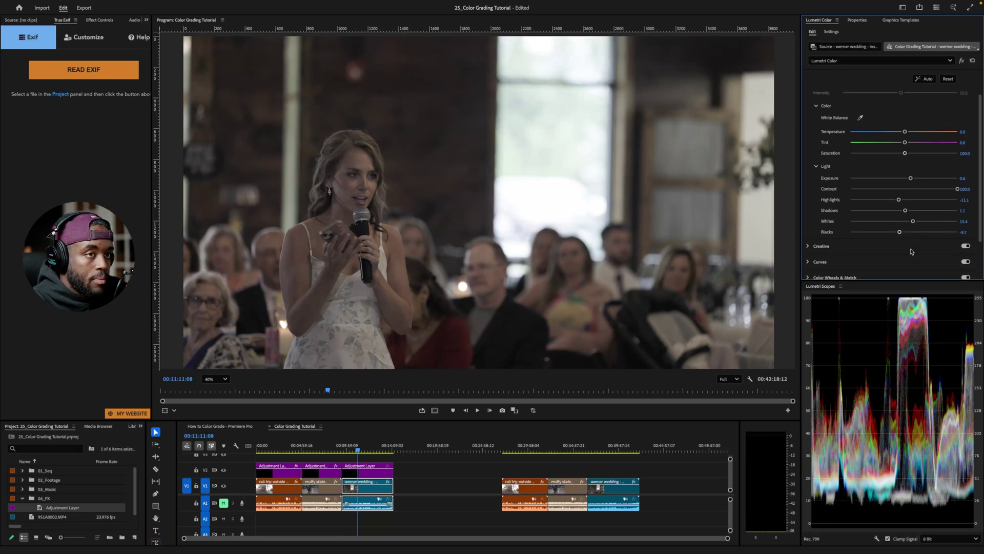
# Choose Canon Cinema Gamut - Canon Log 3 as the Creative Look on the wedding adjustment layer.
pyautogui.click(812, 239)
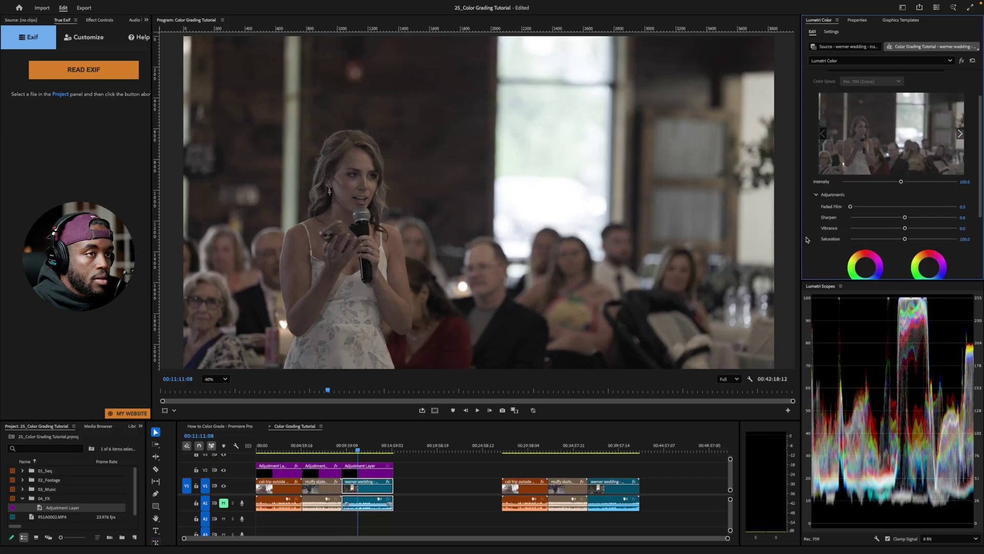
pyautogui.click(367, 466)
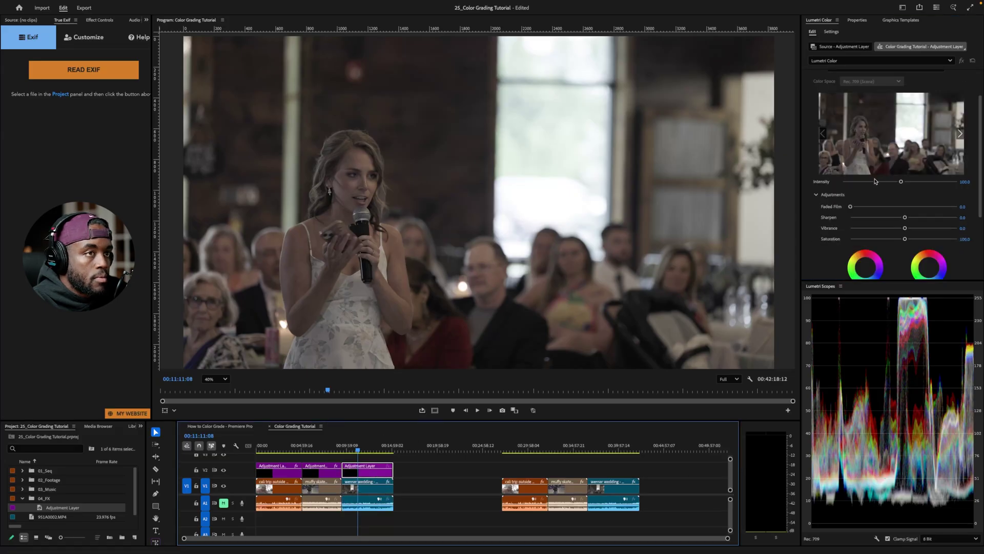
pyautogui.scroll(2, 875, 181)
pyautogui.click(861, 106)
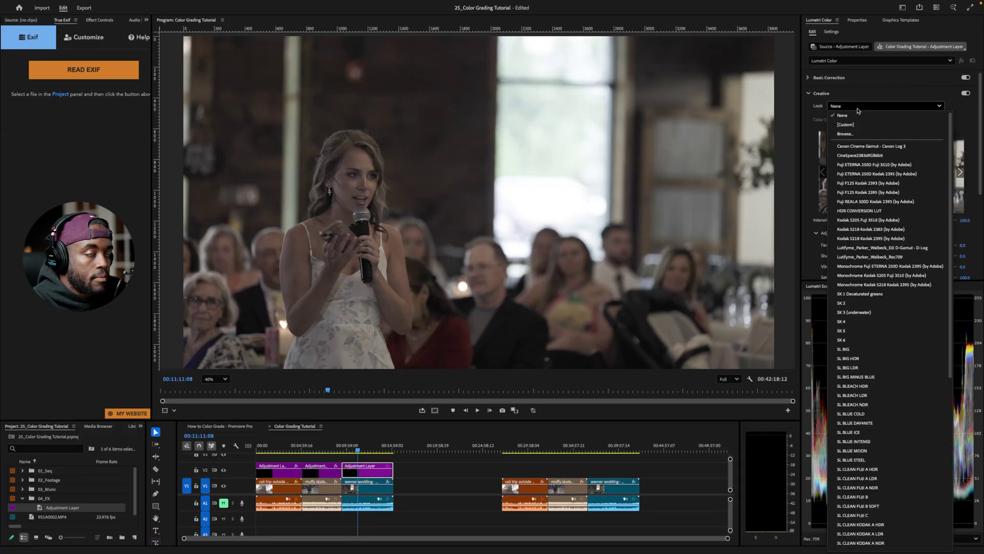
pyautogui.click(866, 146)
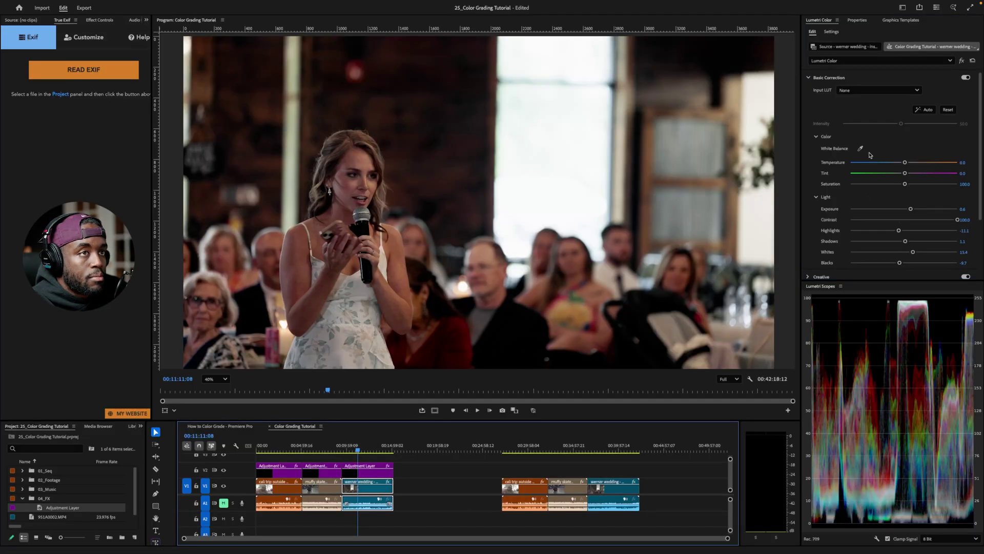
# Sample white balance from a neutral area, then set Temperature to -4.7 and Blacks to 7.5.
pyautogui.click(861, 147)
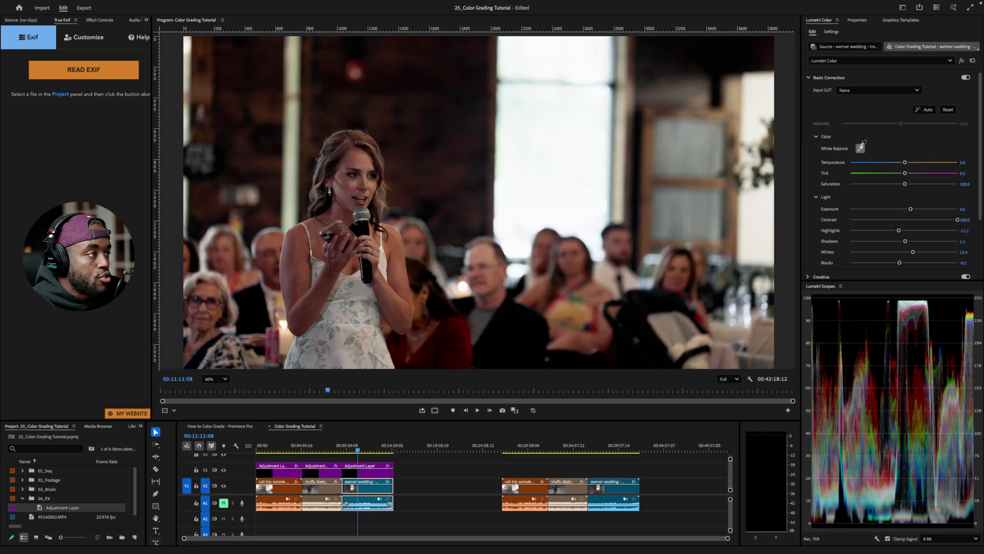
pyautogui.click(362, 290)
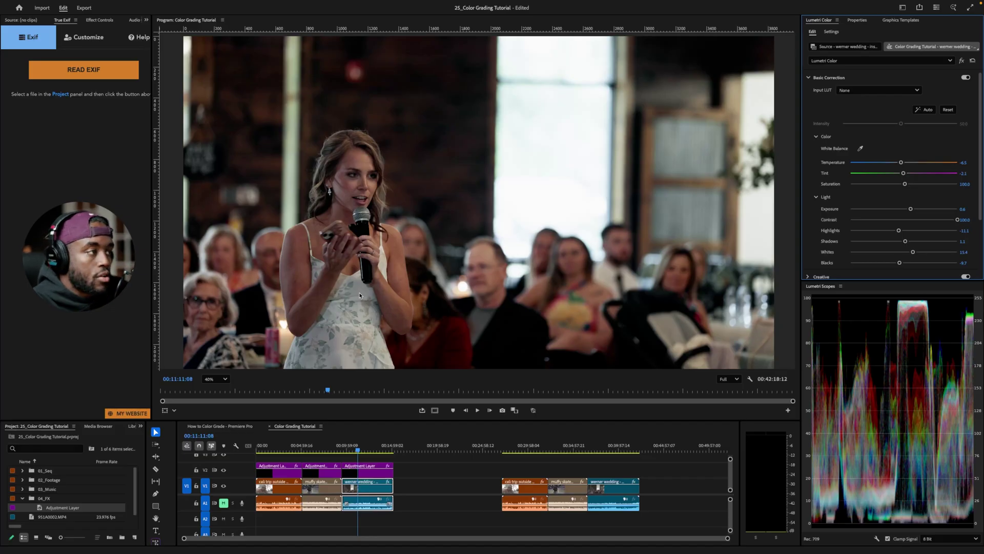
pyautogui.click(356, 280)
pyautogui.hotkey('ctrl', 'z')
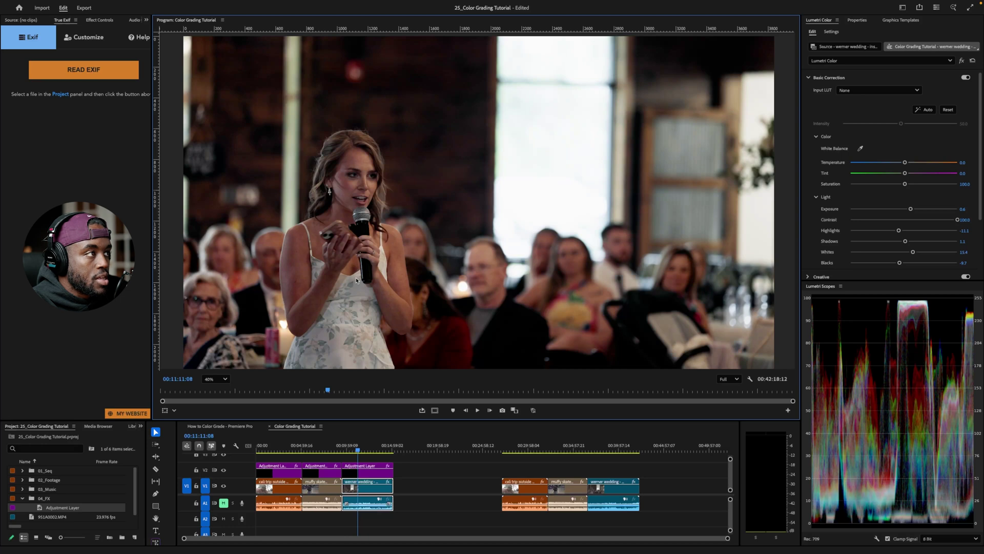
pyautogui.hotkey('ctrl', 'shift', 'z')
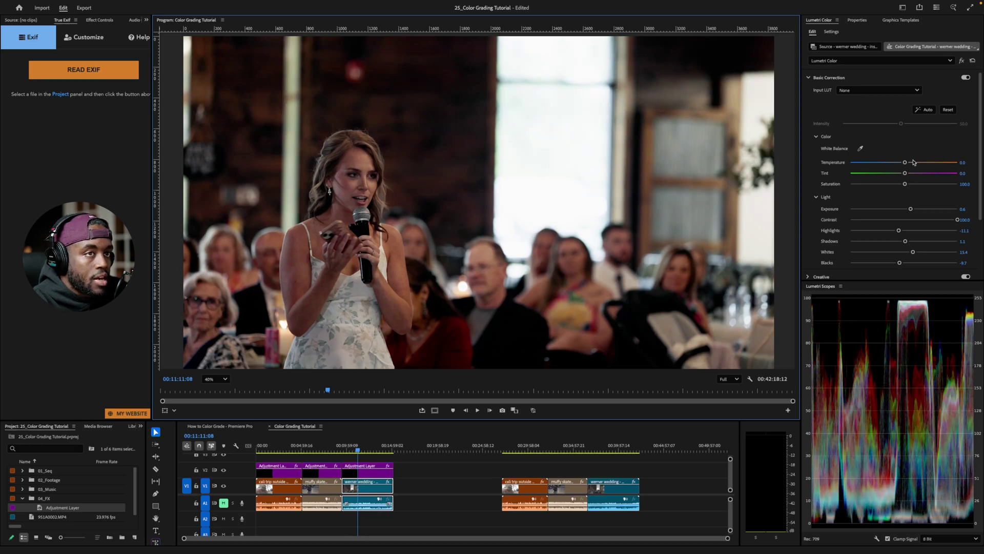
pyautogui.moveTo(905, 163); pyautogui.dragTo(907, 163)
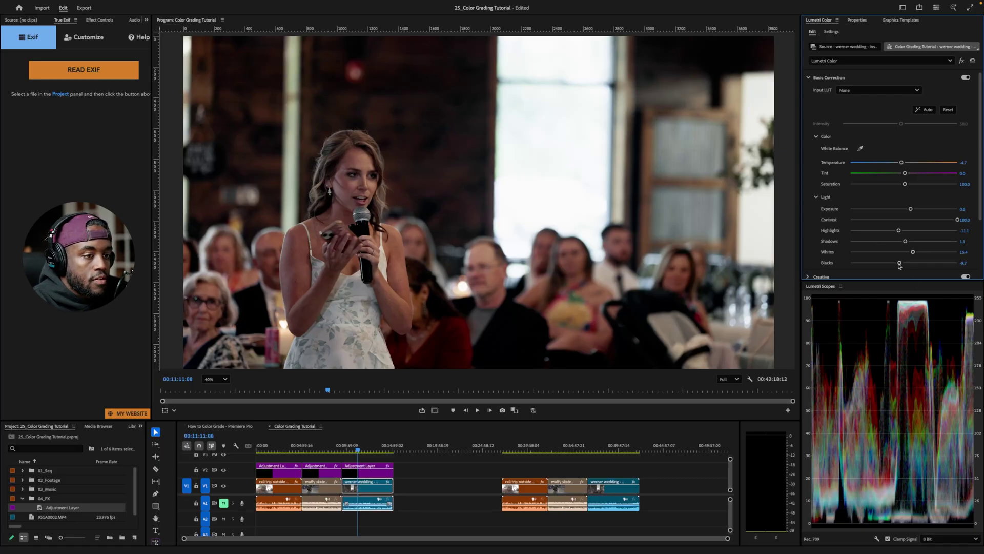
pyautogui.moveTo(900, 263); pyautogui.dragTo(902, 242)
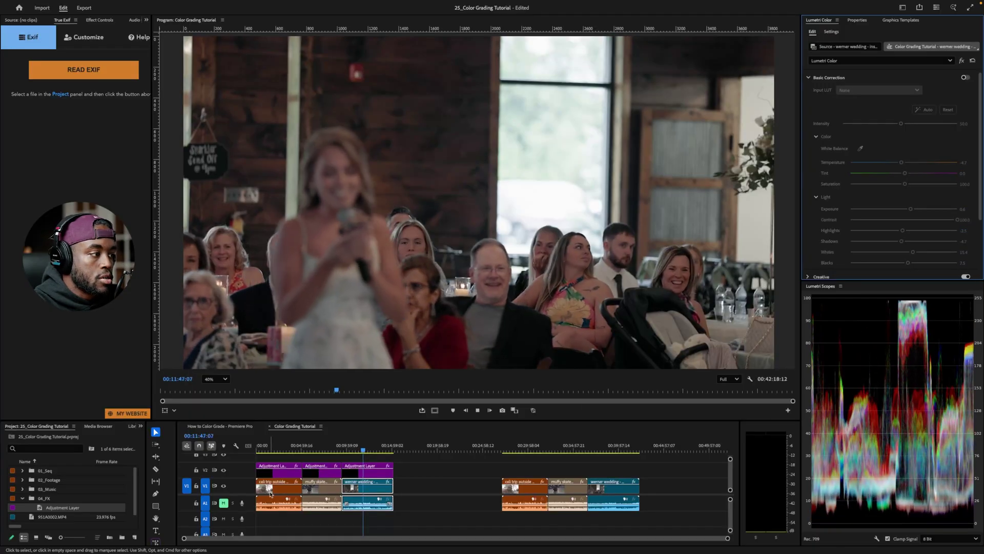
# Compare the wedding adjustment layer's look off and on, and re-enable werner wedding's Basic Correction.
pyautogui.click(354, 476)
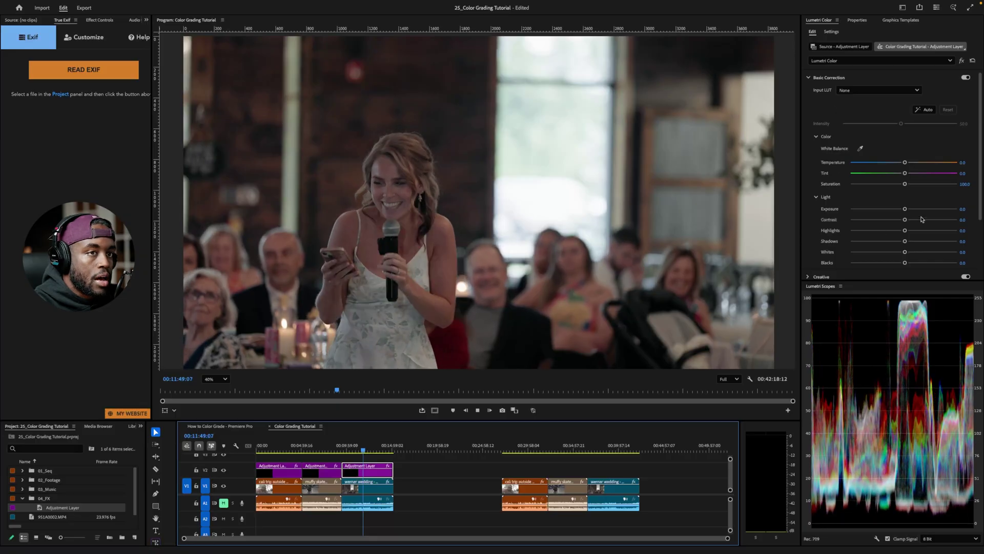
pyautogui.click(966, 276)
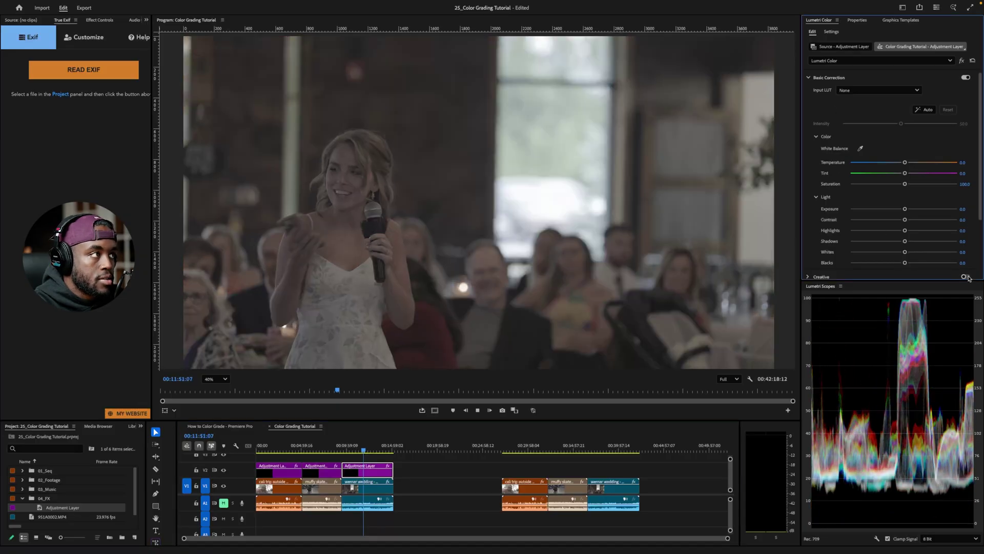
pyautogui.click(367, 486)
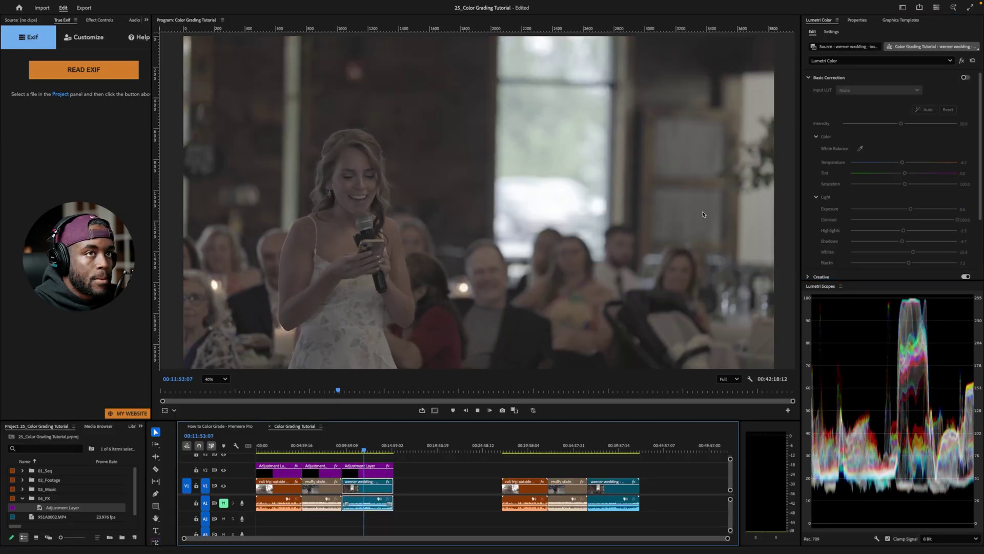
pyautogui.click(966, 78)
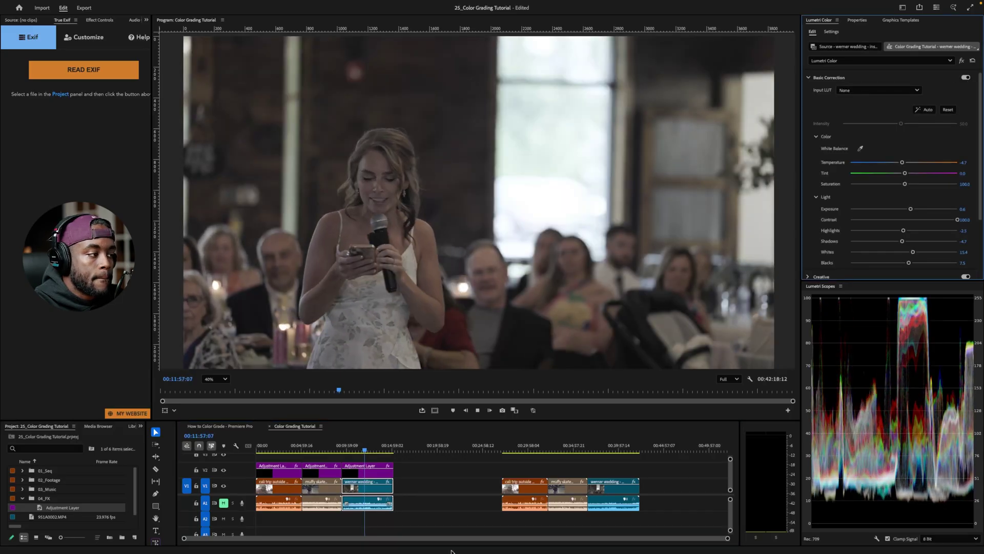
pyautogui.click(368, 474)
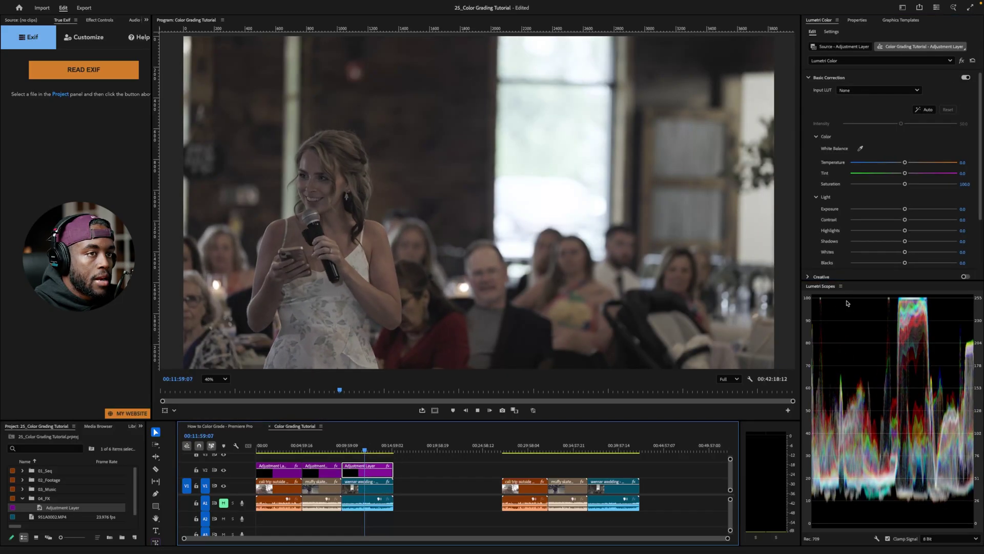
pyautogui.click(965, 277)
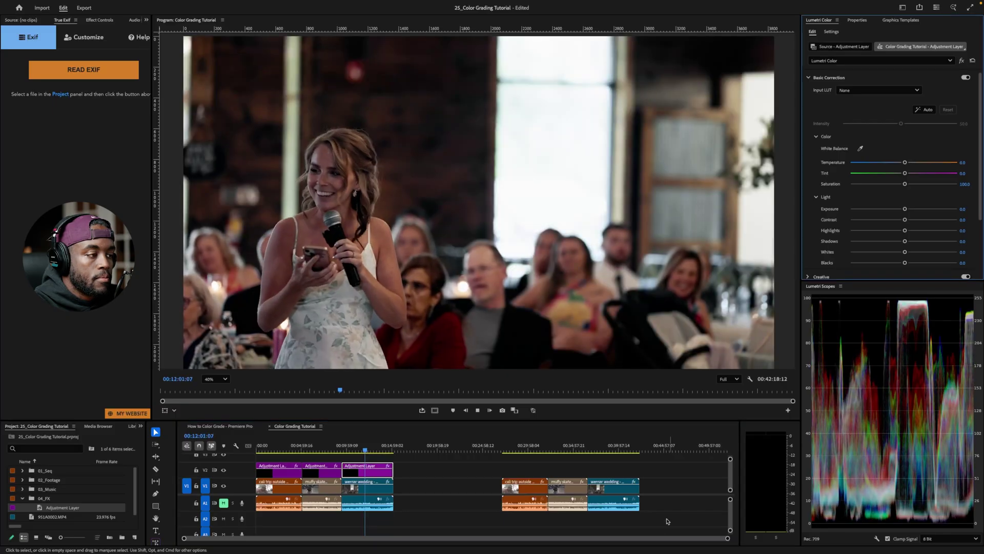